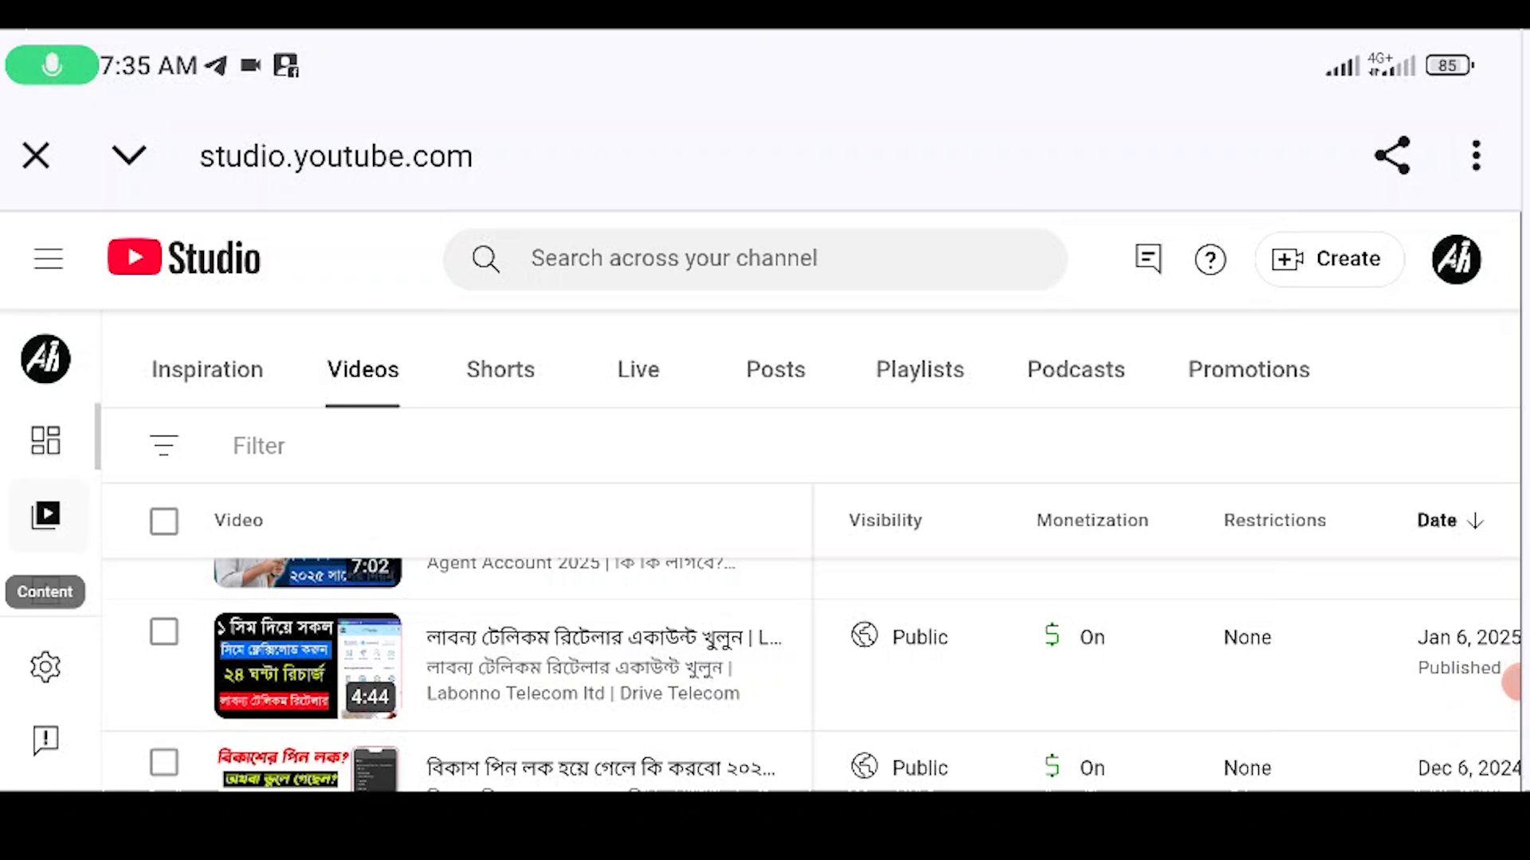
- Scroll through the Studio Videos list to show the public uploads with monetization On
{"action": "scroll", "coordinate": [797, 677], "scroll_direction": "down", "scroll_amount": 2}
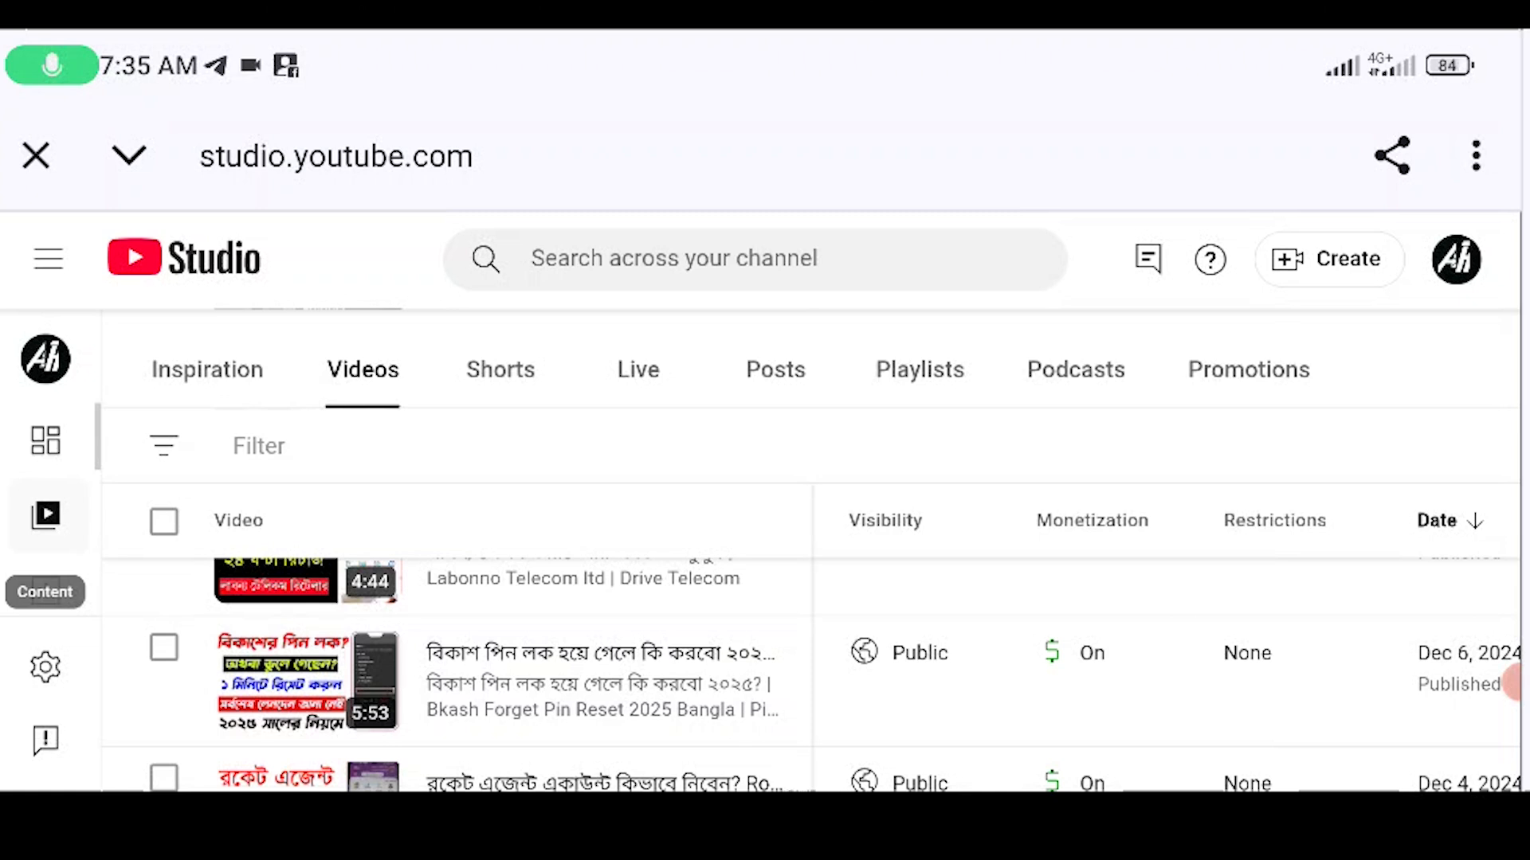
{"action": "scroll", "coordinate": [1512, 683], "scroll_direction": "down", "scroll_amount": 1}
{"action": "scroll", "coordinate": [1511, 682], "scroll_direction": "down", "scroll_amount": 2}
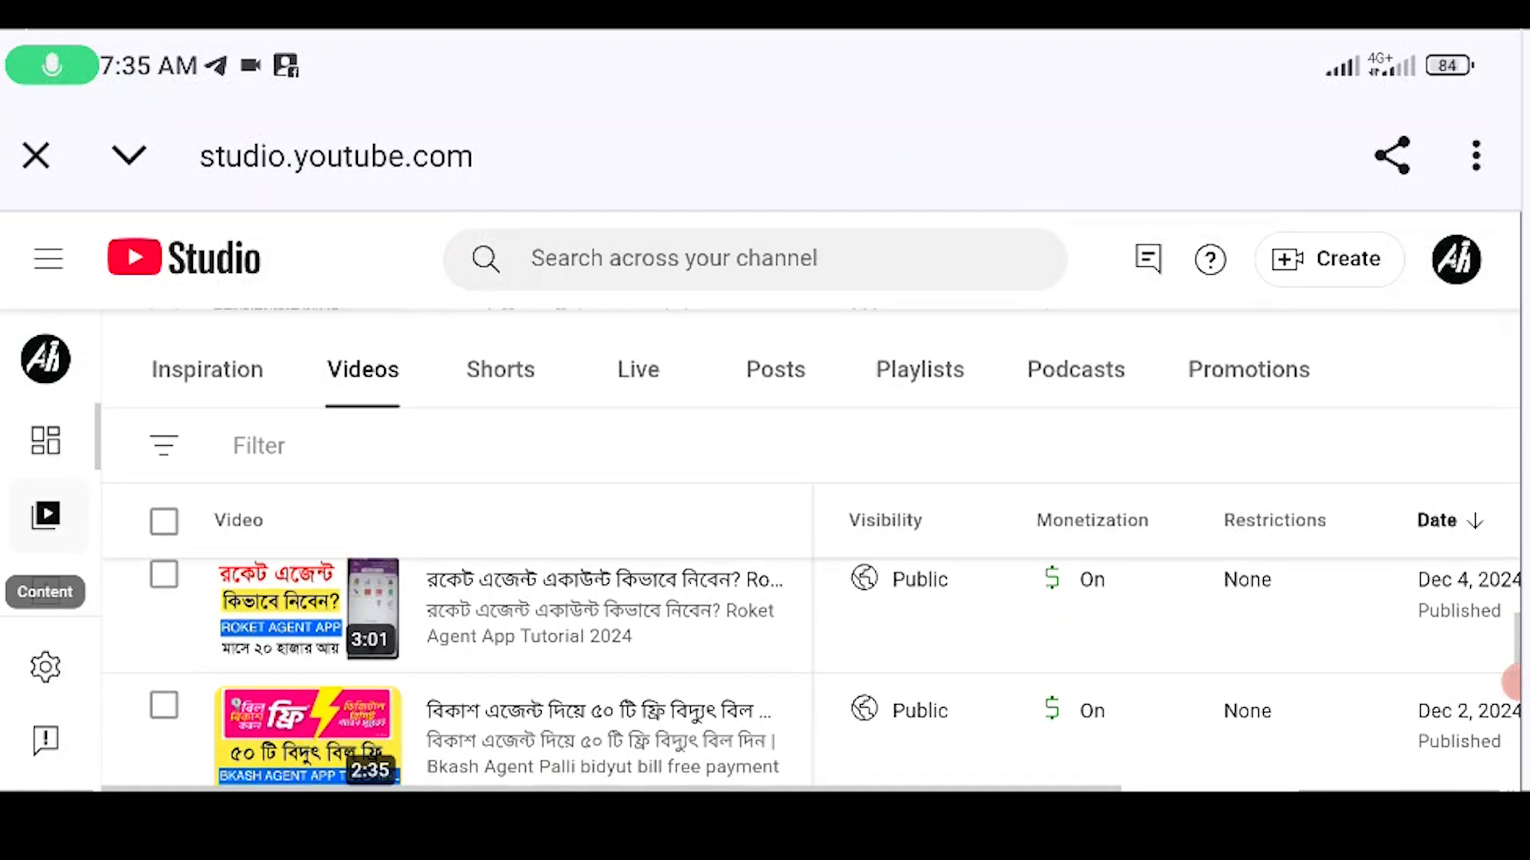
{"action": "scroll", "coordinate": [1511, 683], "scroll_direction": "down", "scroll_amount": 2}
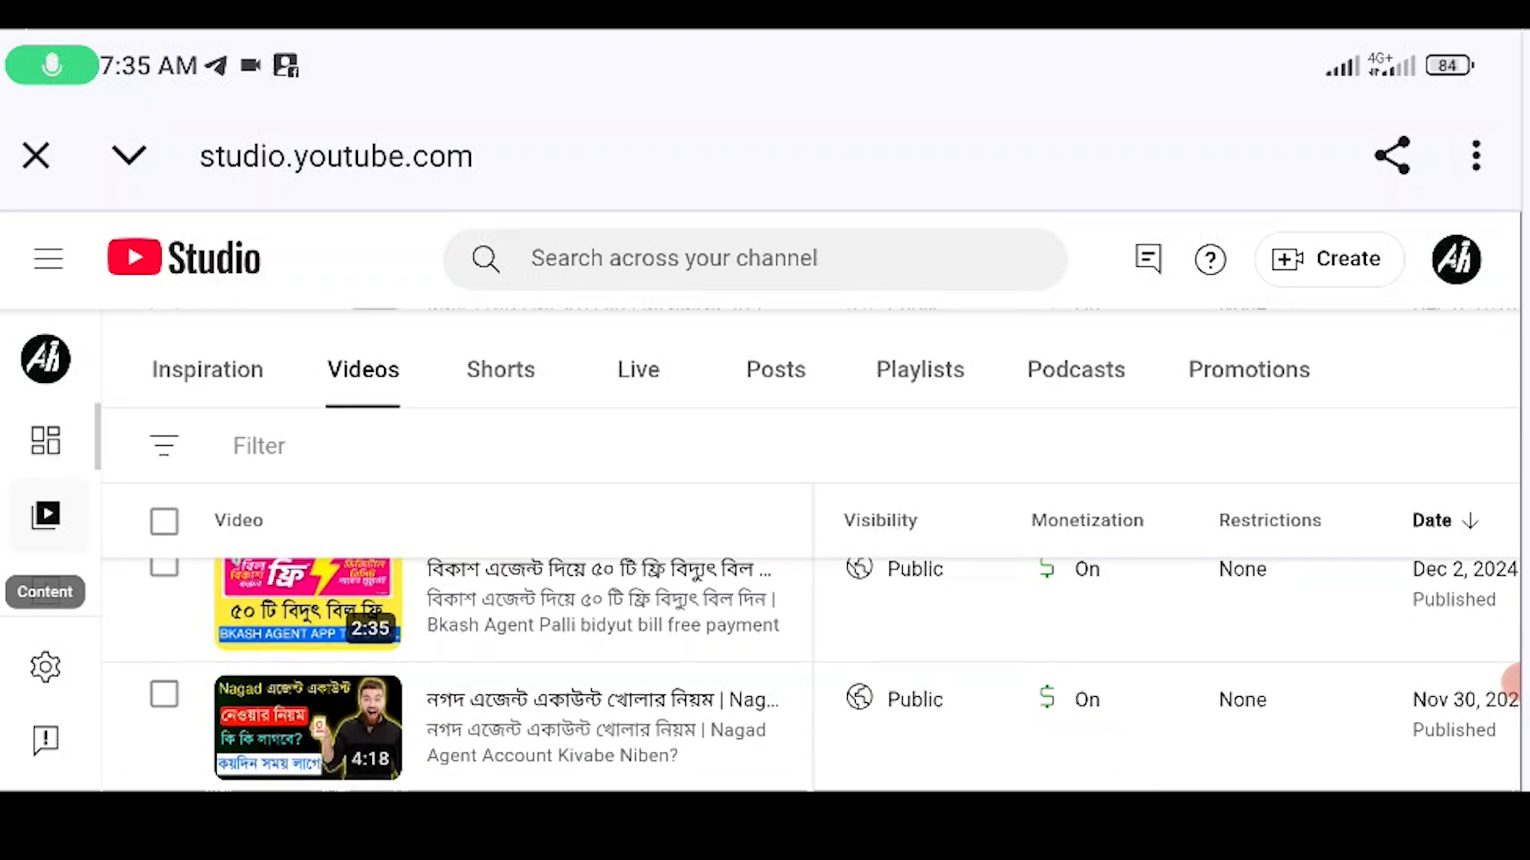
{"action": "left_click", "coordinate": [1511, 682]}
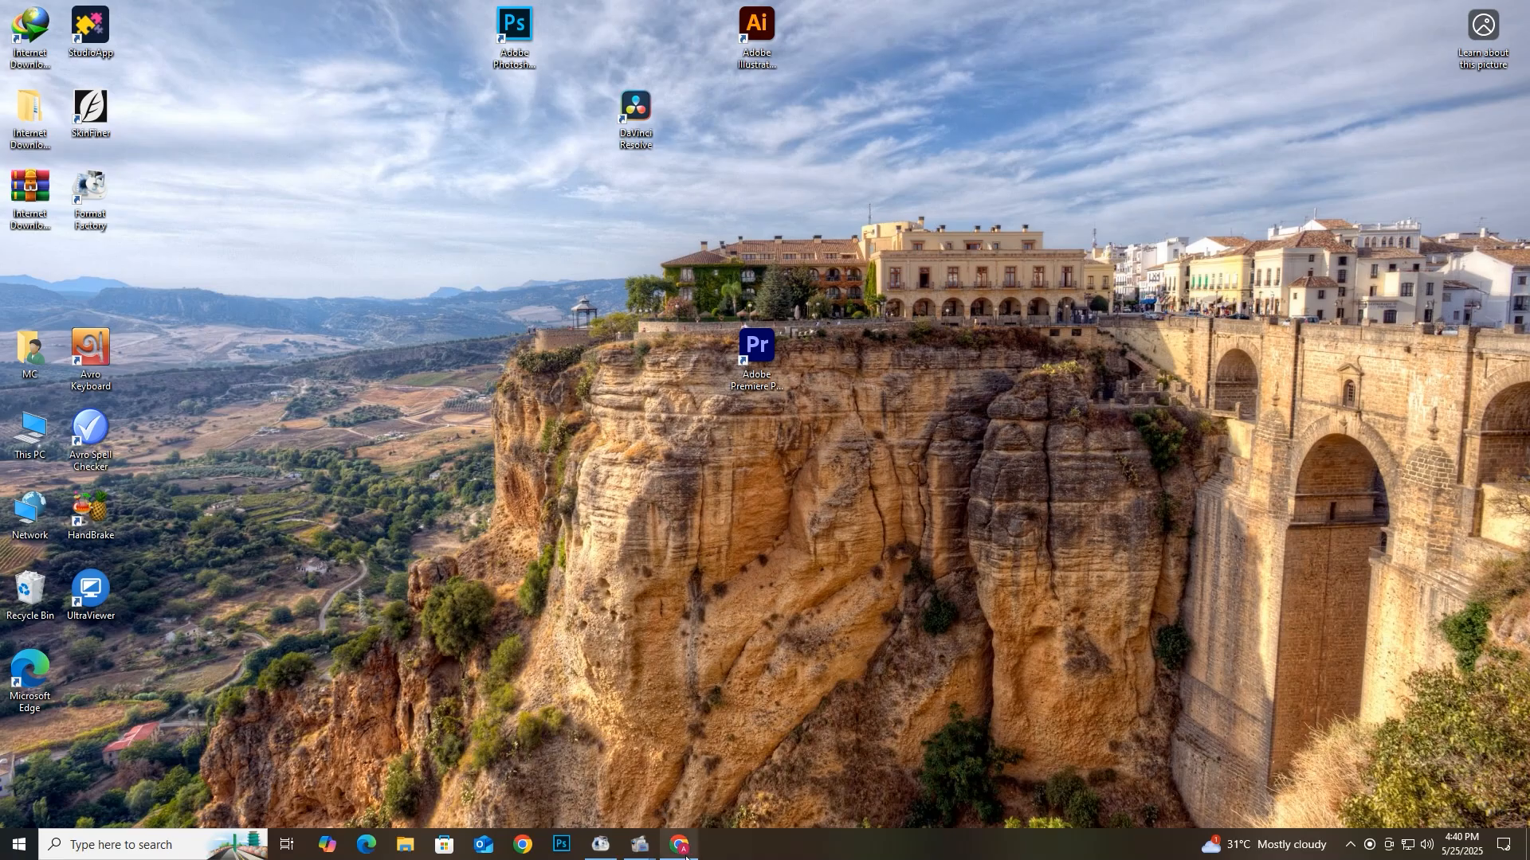
- From the YouTube account menu, go to the channel's Customize channel page, then Studio's Earn section
{"action": "left_click", "coordinate": [679, 845]}
{"action": "left_click", "coordinate": [1481, 91]}
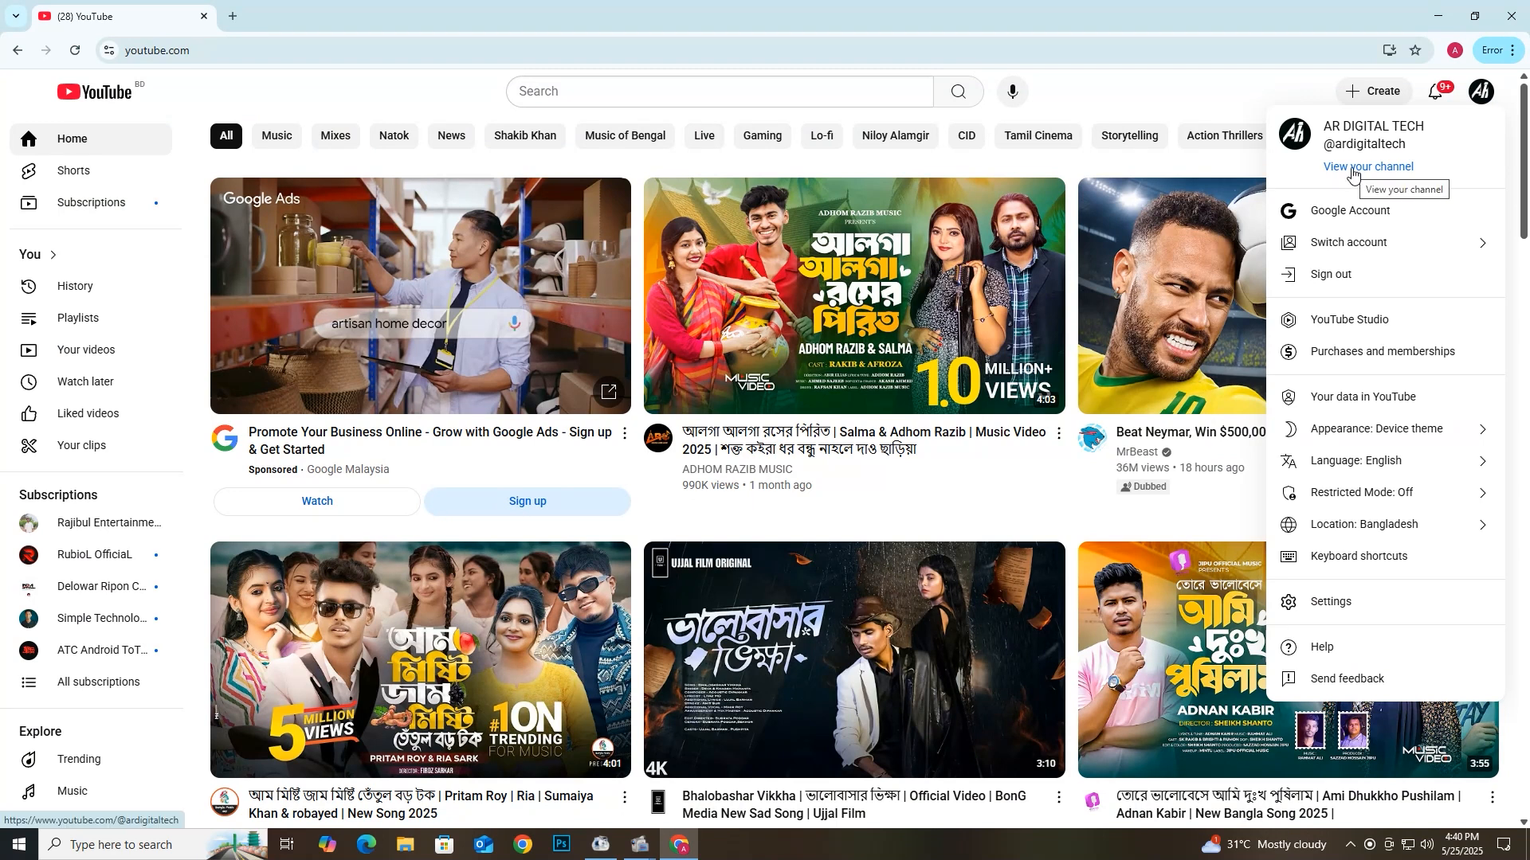
{"action": "left_click", "coordinate": [1368, 167]}
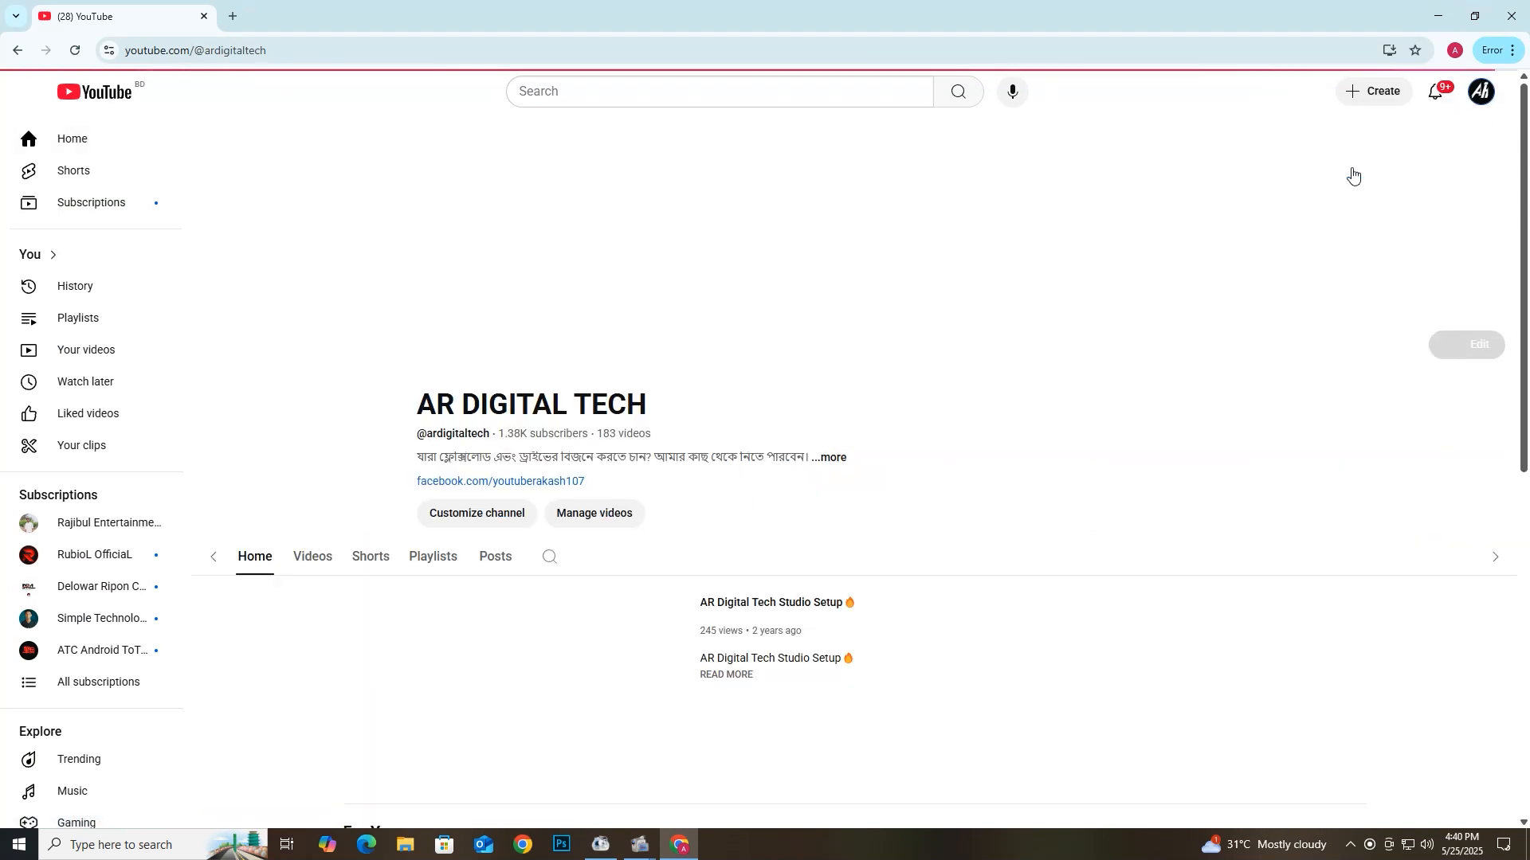
{"action": "left_click", "coordinate": [545, 422]}
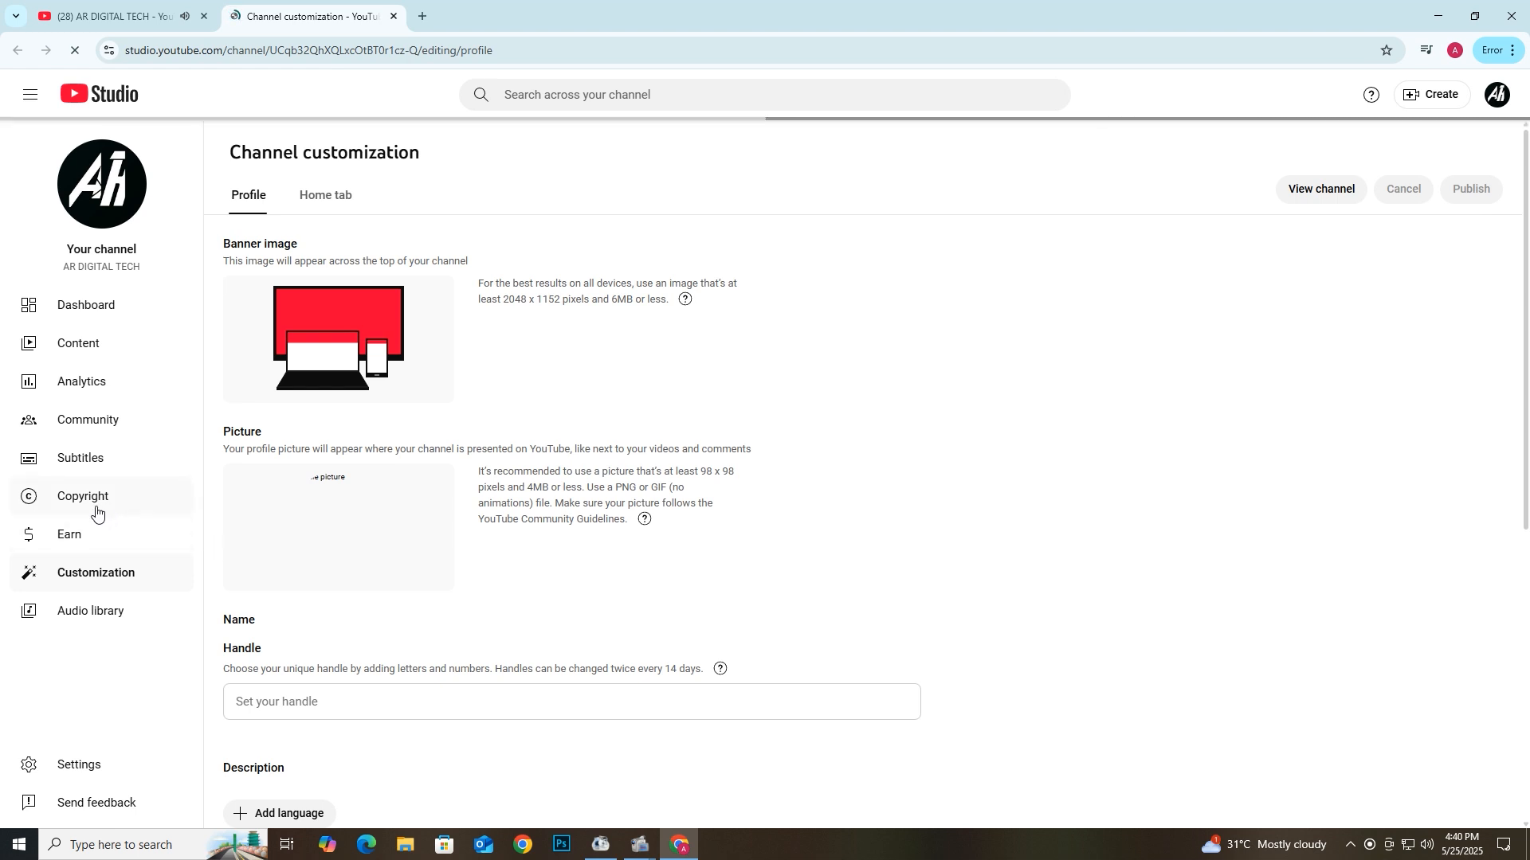
{"action": "left_click", "coordinate": [72, 548]}
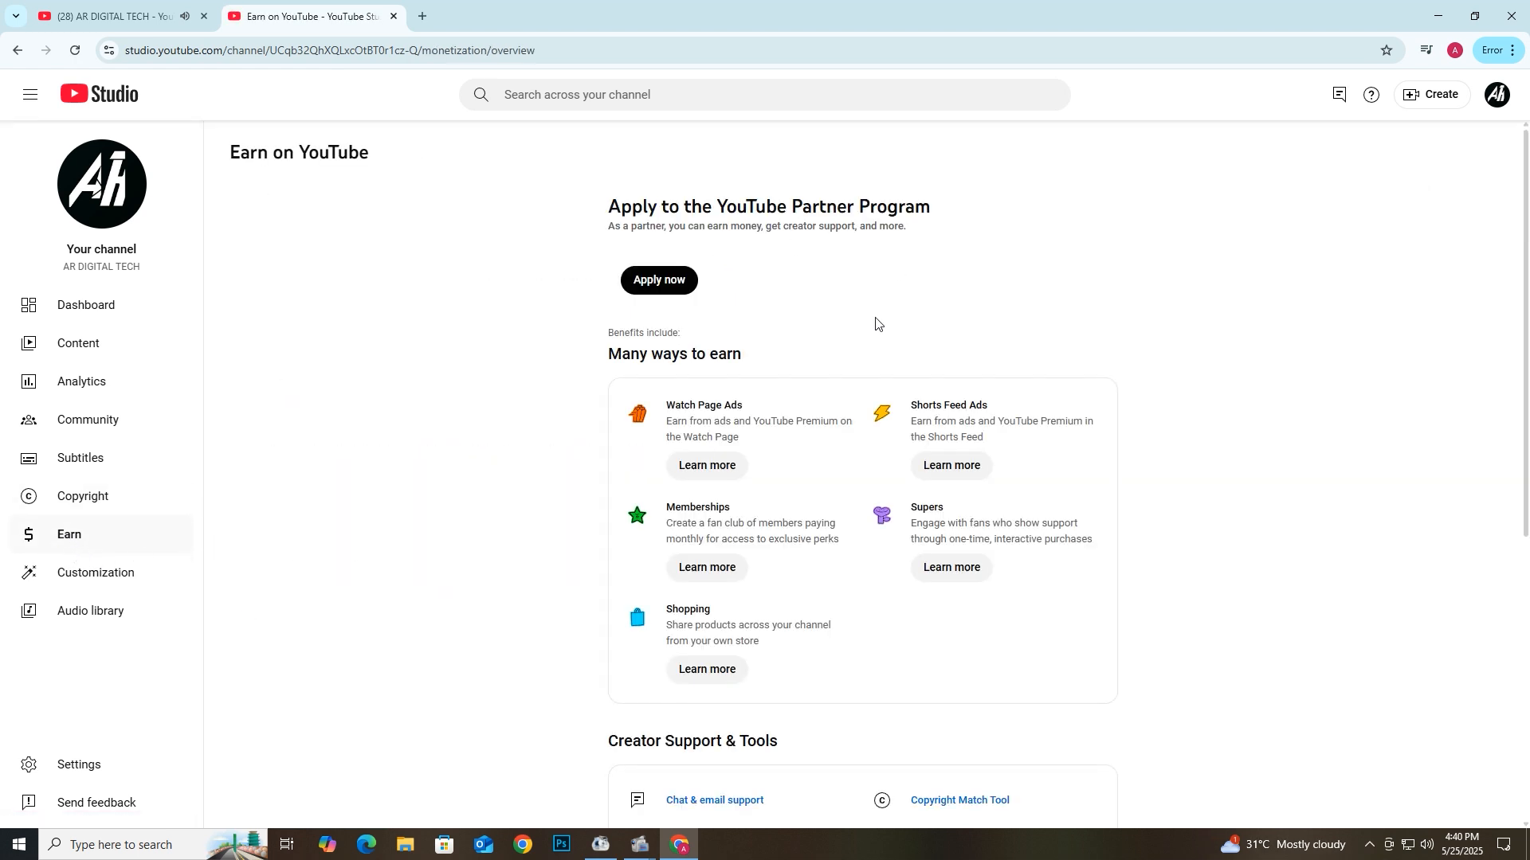
- Look over the Earn page and start the YouTube Partner Program application
{"action": "scroll", "coordinate": [773, 608], "scroll_direction": "down", "scroll_amount": 1}
{"action": "scroll", "coordinate": [777, 608], "scroll_direction": "down", "scroll_amount": 5}
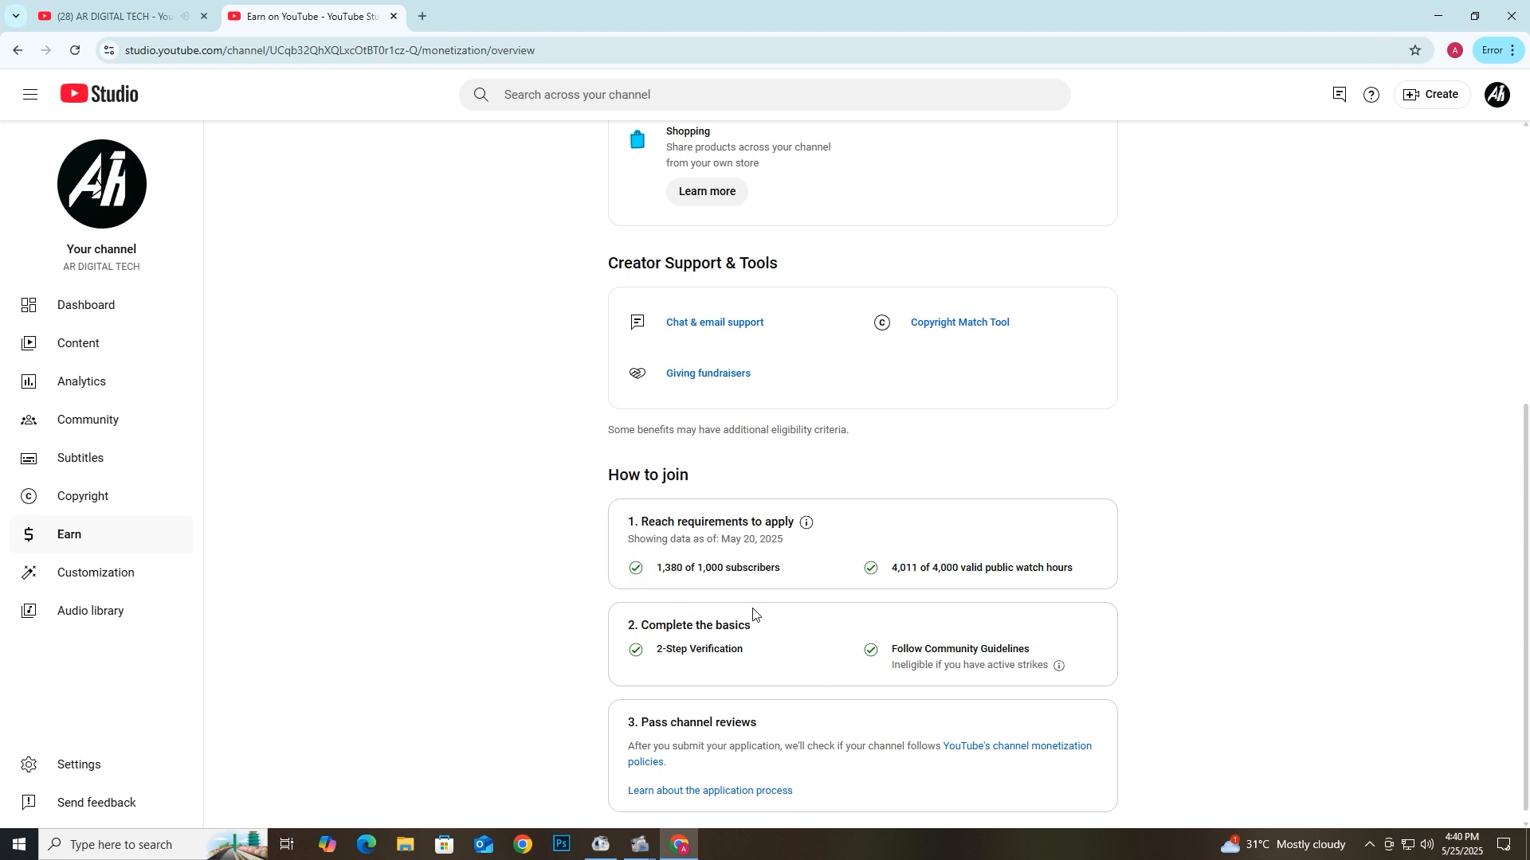
{"action": "scroll", "coordinate": [625, 602], "scroll_direction": "up", "scroll_amount": 6}
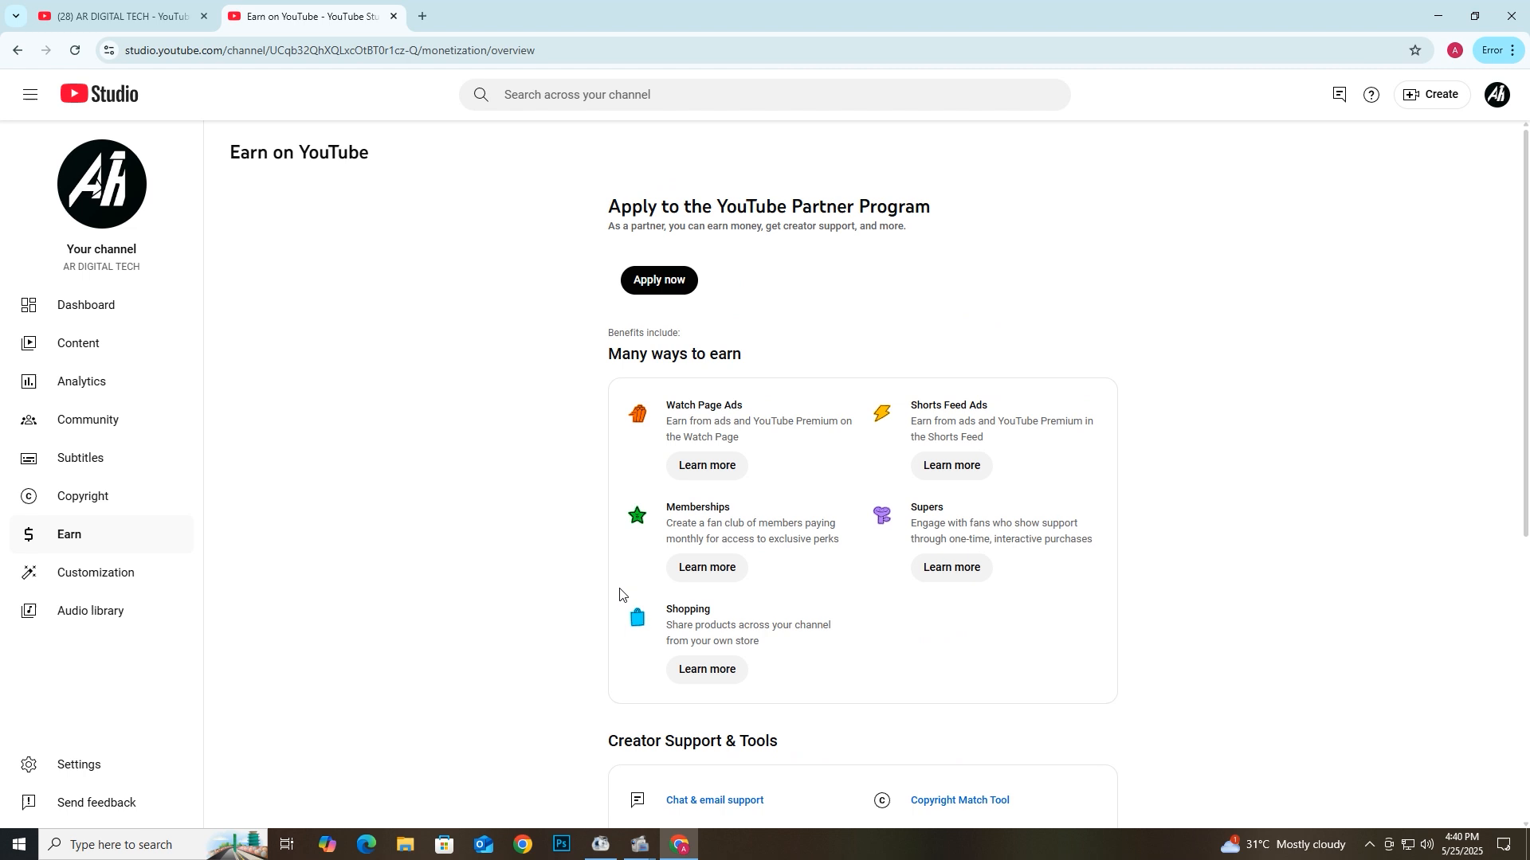
{"action": "left_click", "coordinate": [659, 279]}
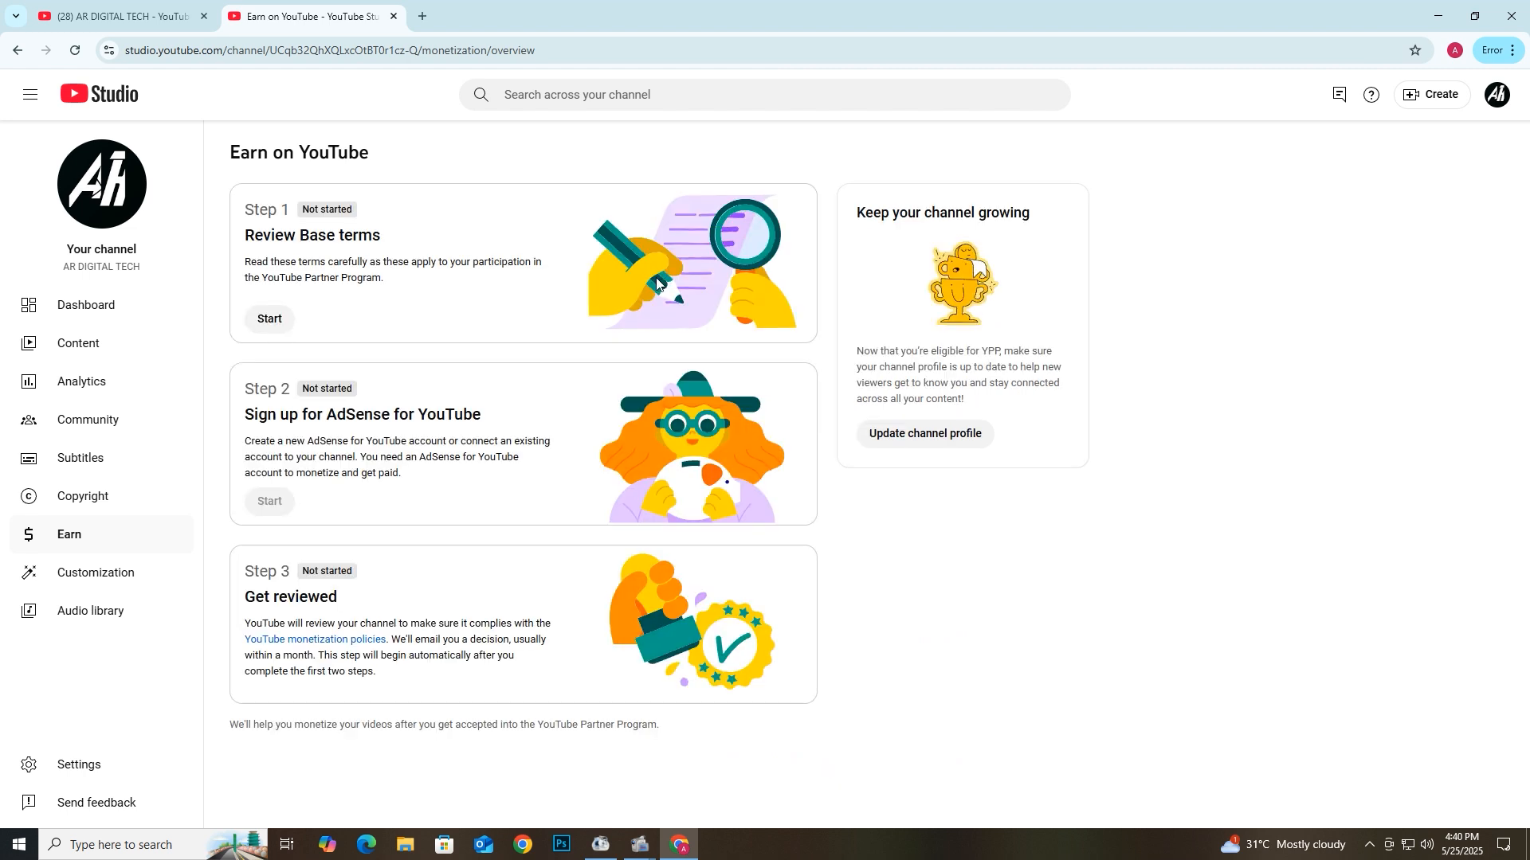
- Review the Partner Program Base terms, tick I accept, and accept them
{"action": "left_click", "coordinate": [268, 321]}
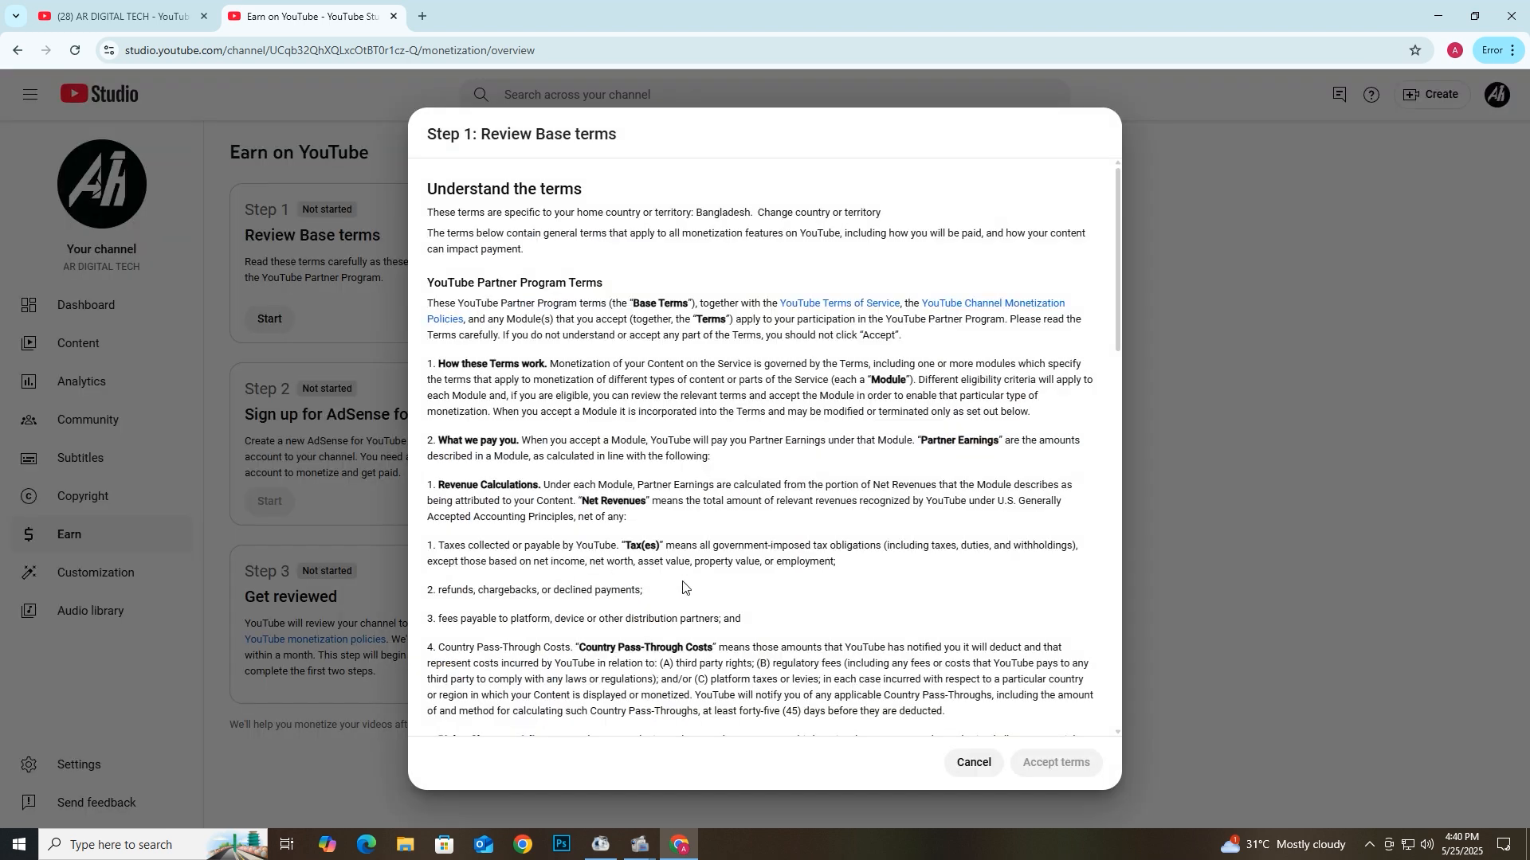
{"action": "scroll", "coordinate": [688, 586], "scroll_direction": "down", "scroll_amount": 15}
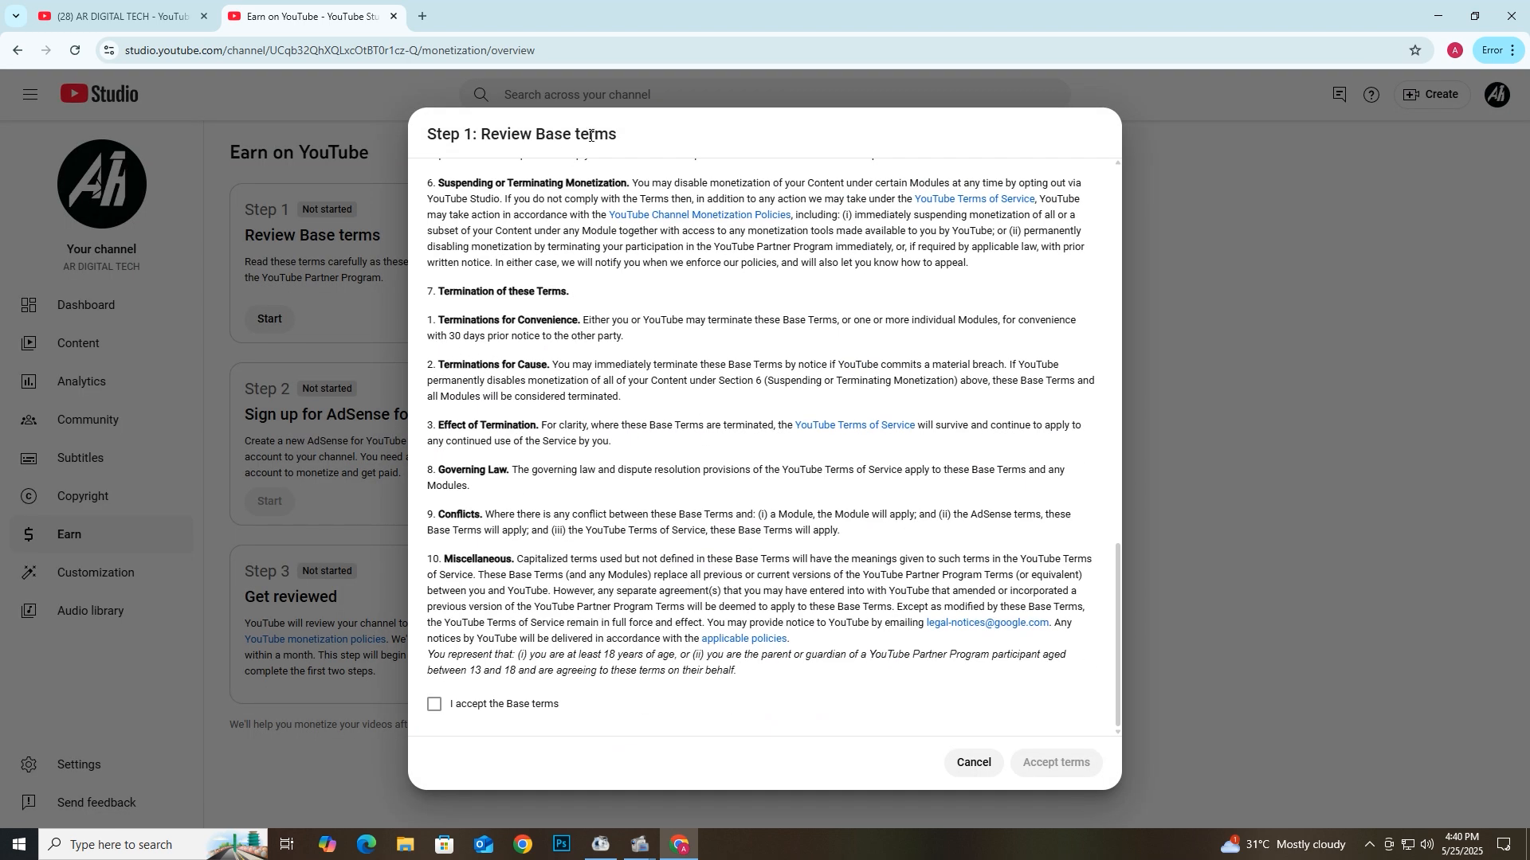
{"action": "left_click", "coordinate": [434, 705]}
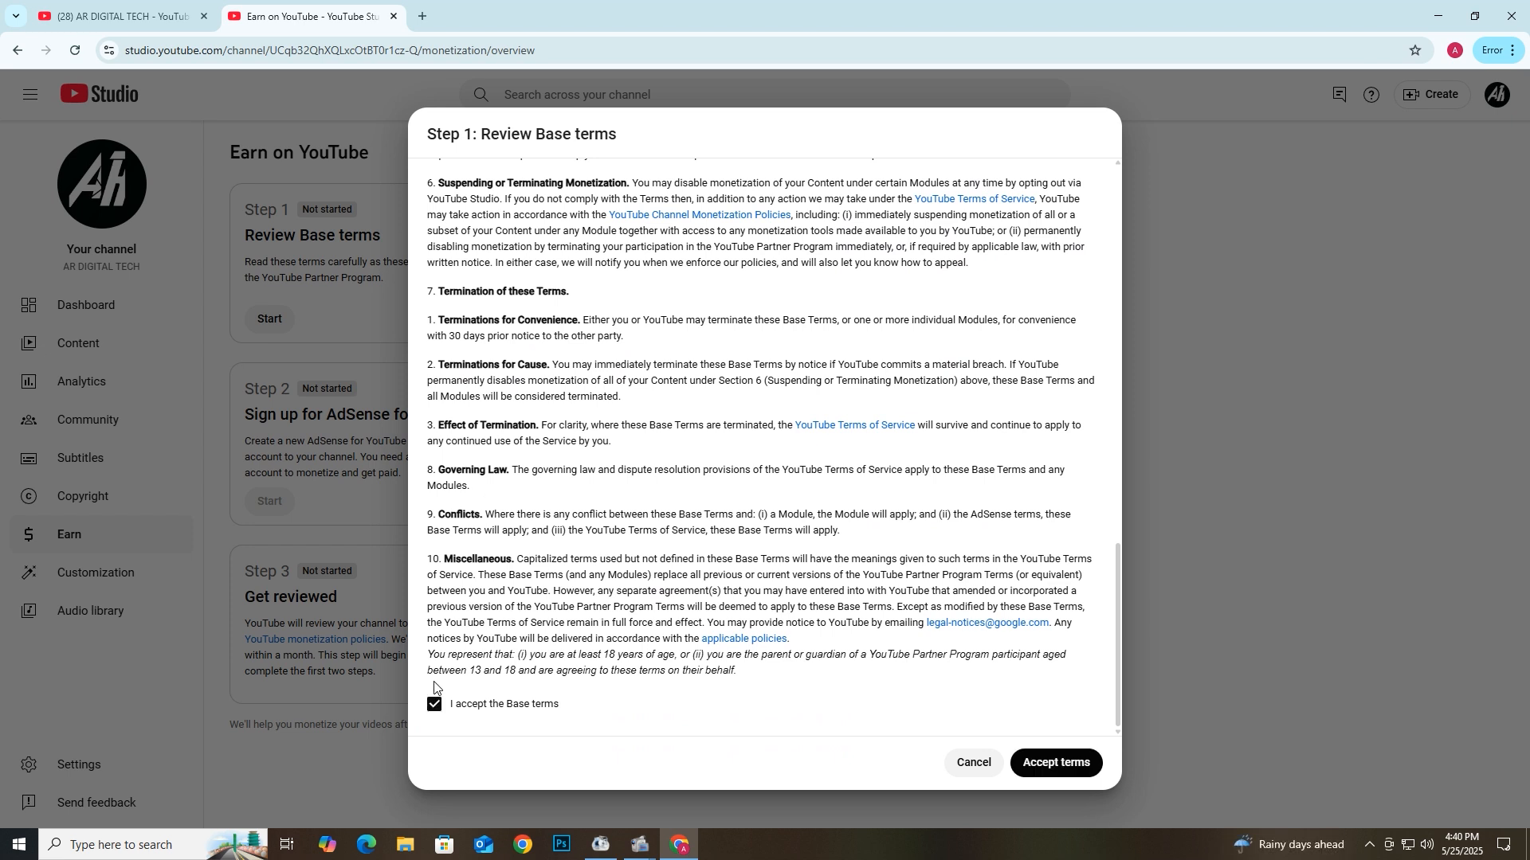
{"action": "left_click", "coordinate": [1068, 763]}
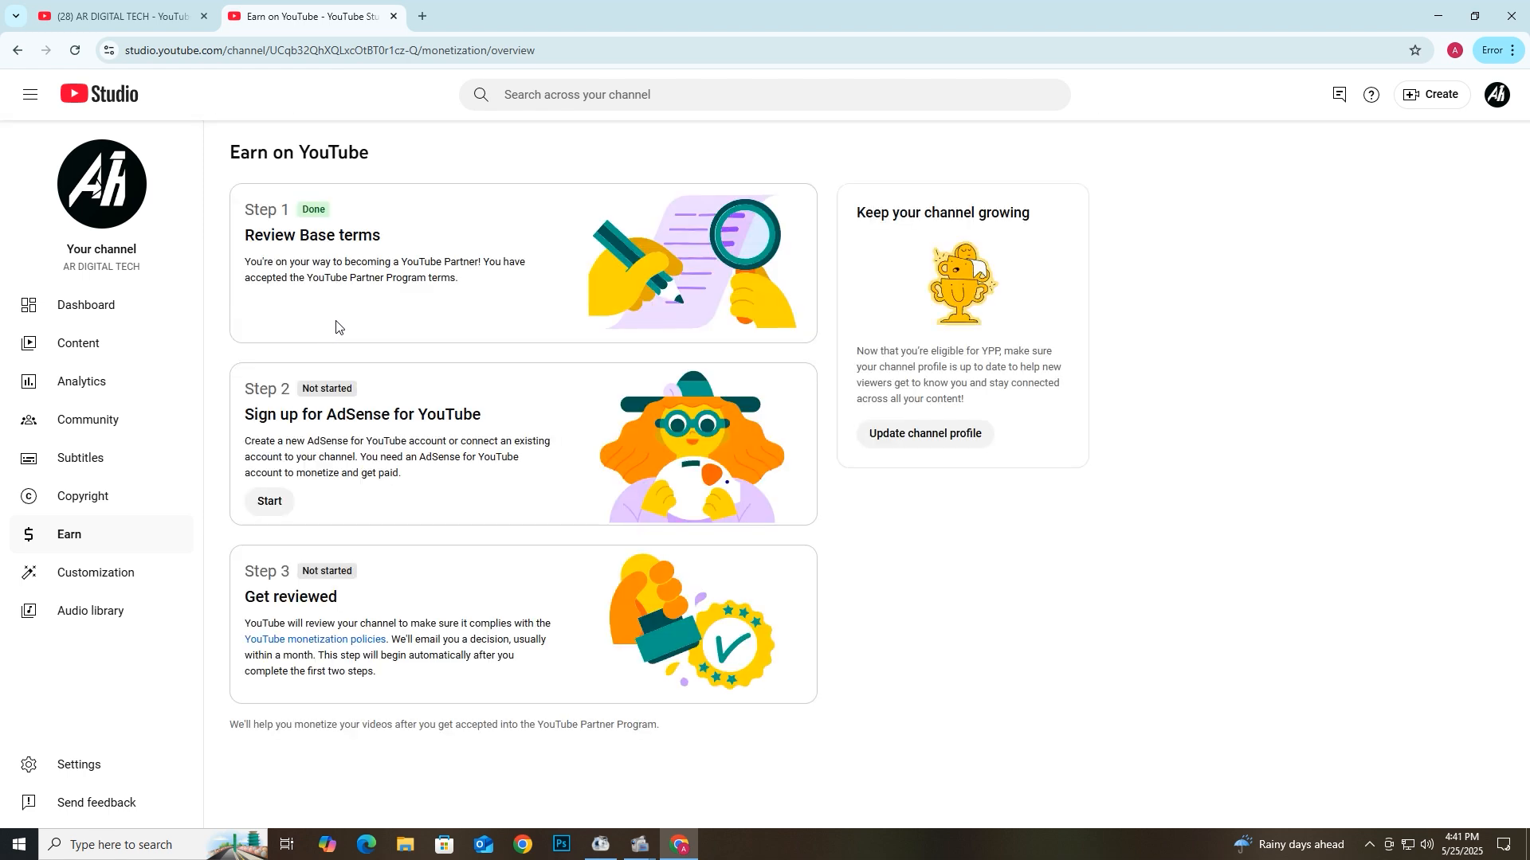
- Start the AdSense step, answering 'No, I don't have an existing account', and continue
{"action": "left_click", "coordinate": [271, 502]}
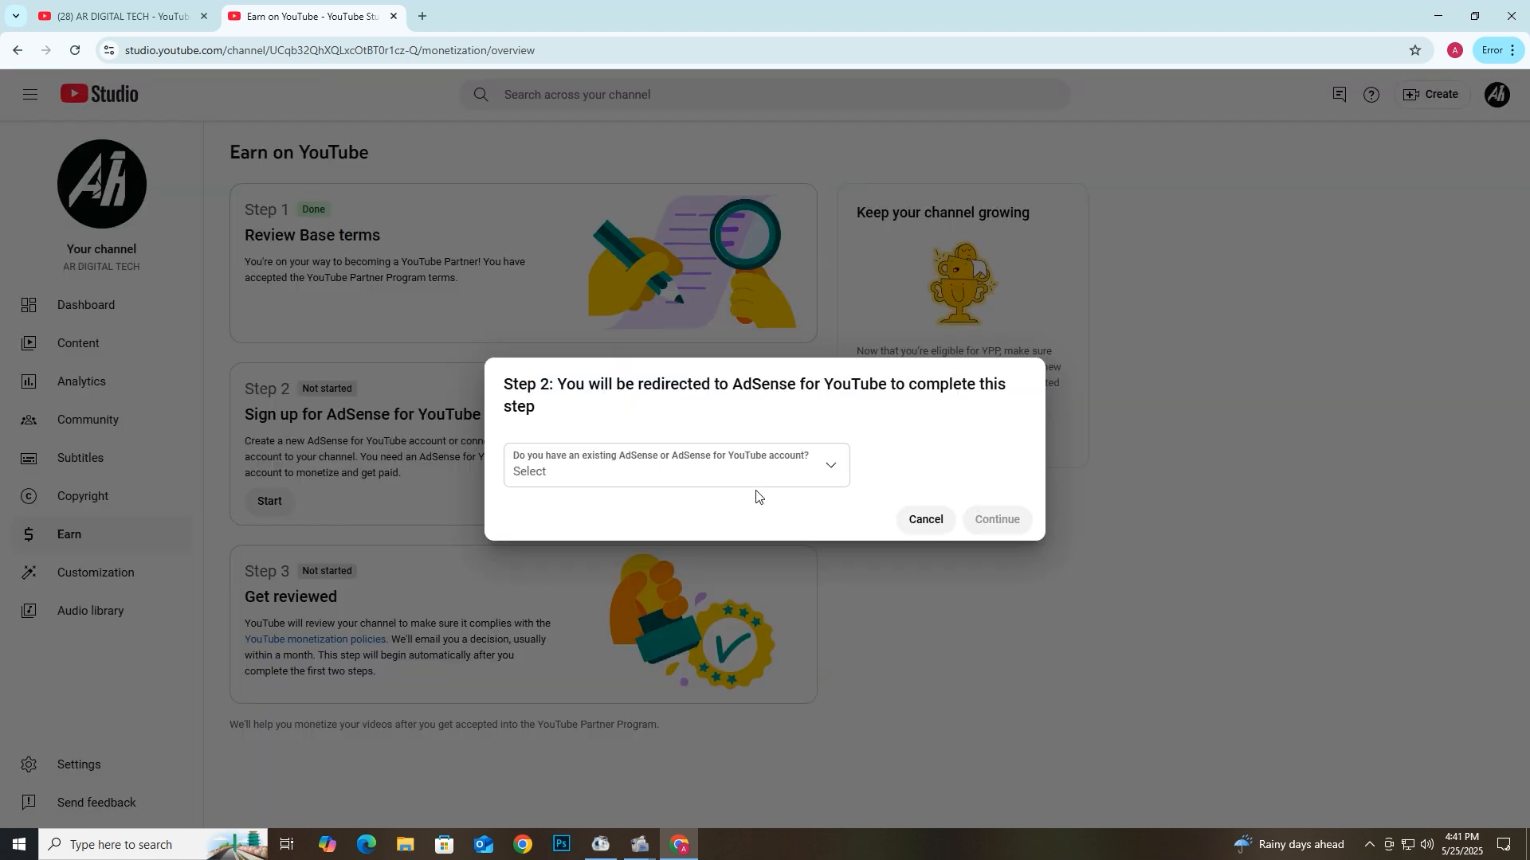
{"action": "left_click", "coordinate": [828, 466]}
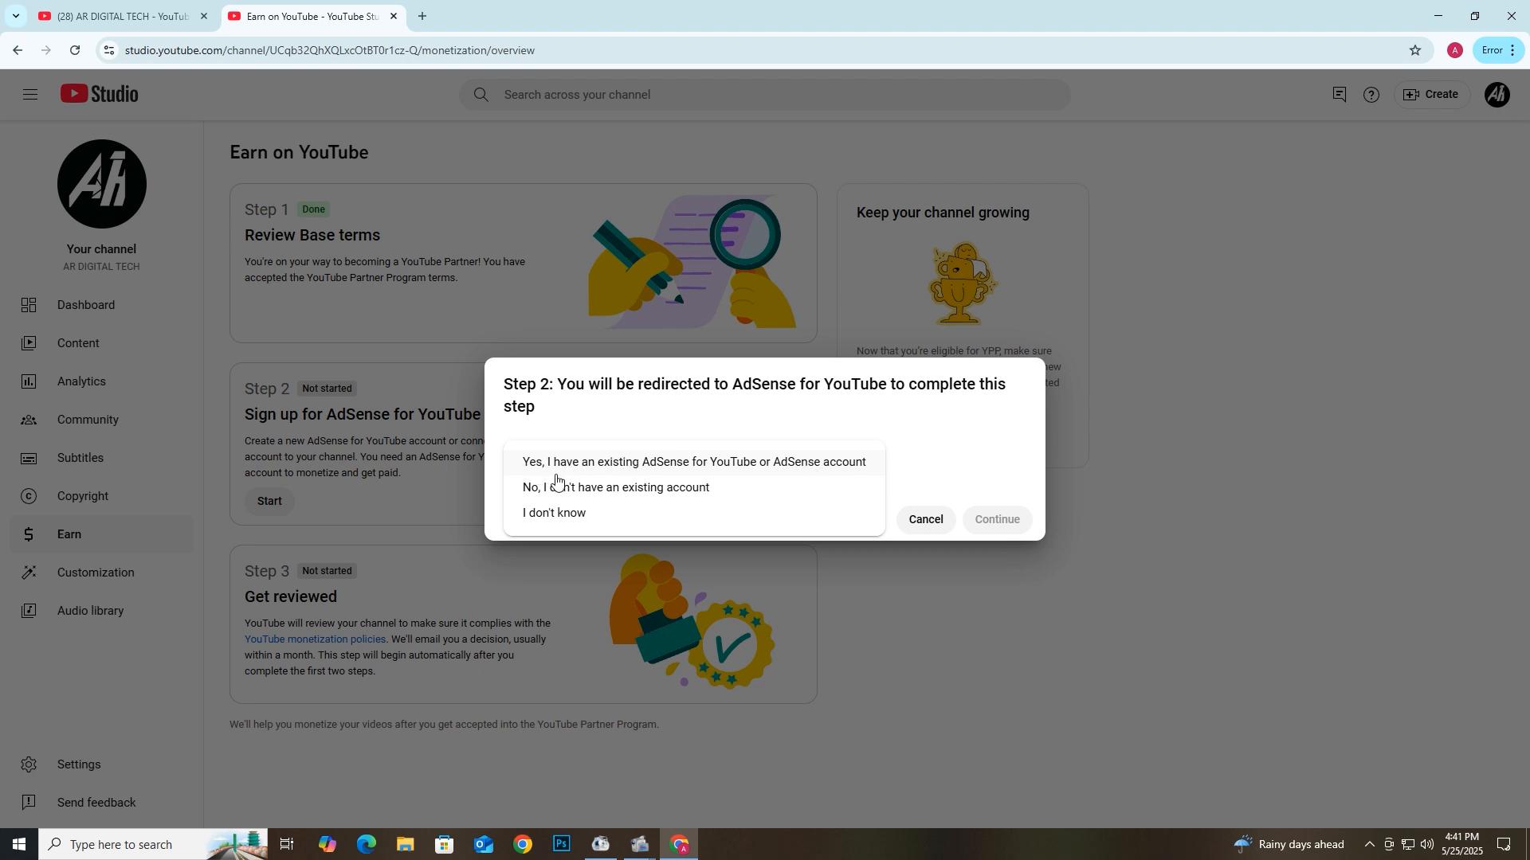
{"action": "left_click", "coordinate": [629, 491]}
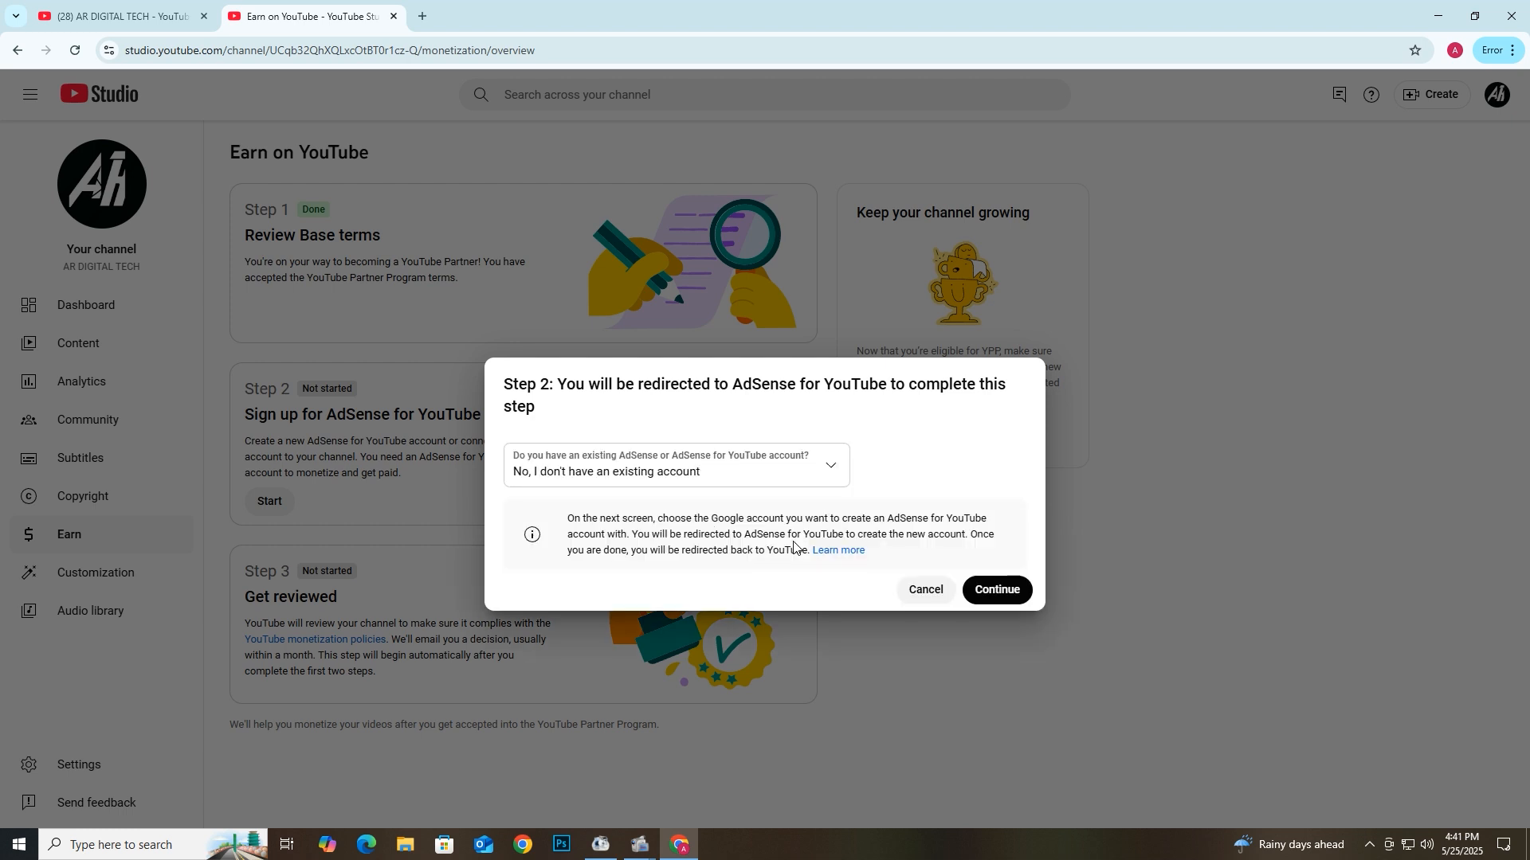
{"action": "left_click", "coordinate": [996, 590]}
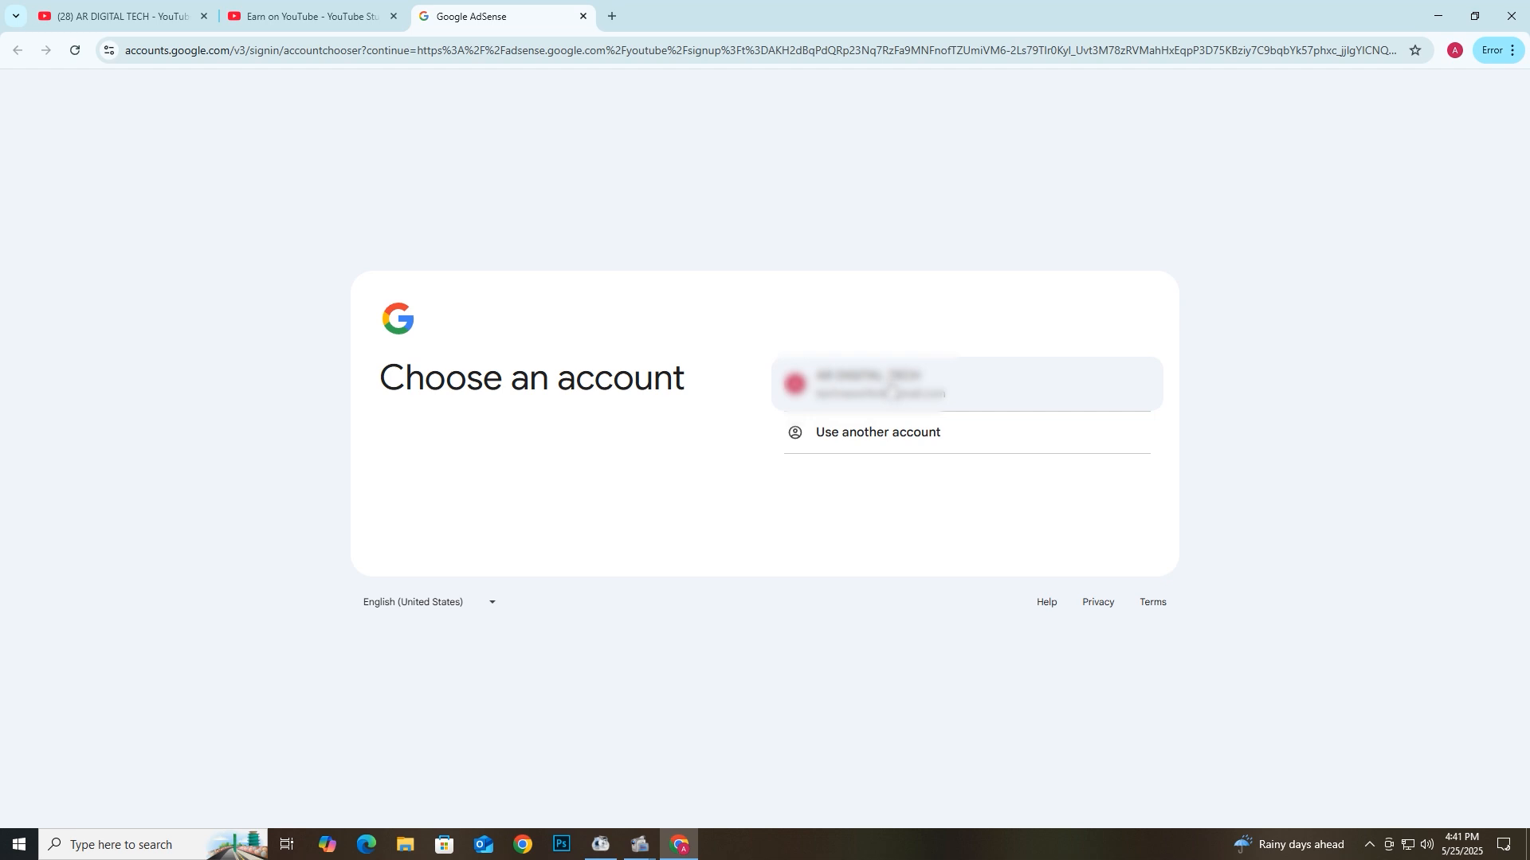
- Sign in to AdSense with the channel's Google account
{"action": "left_click", "coordinate": [892, 390]}
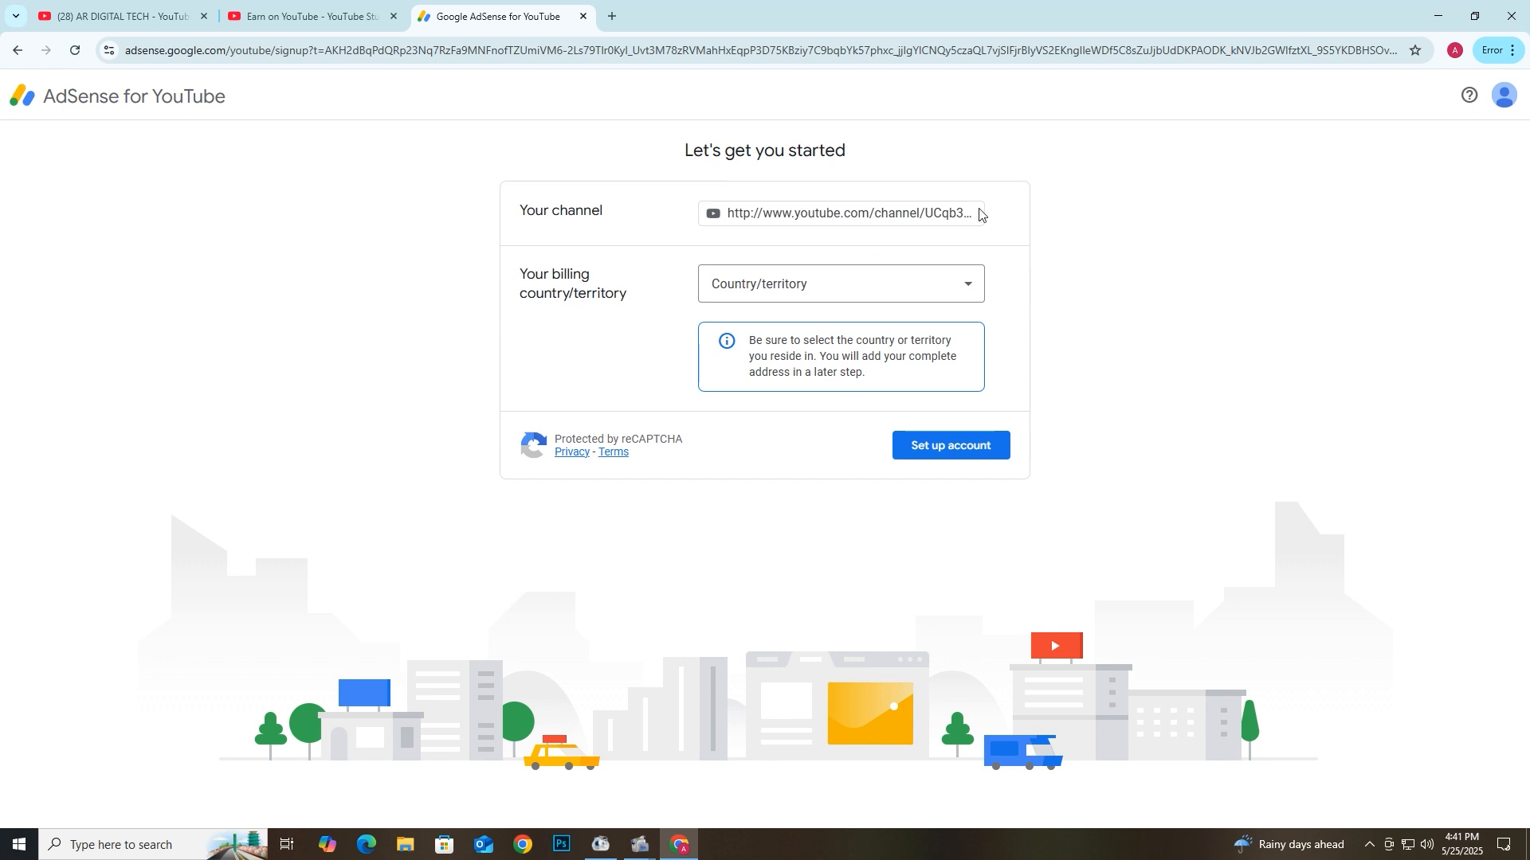
- Choose Bangladesh as the AdSense billing country
{"action": "left_click", "coordinate": [810, 292]}
{"action": "scroll", "coordinate": [806, 467], "scroll_direction": "down", "scroll_amount": 3}
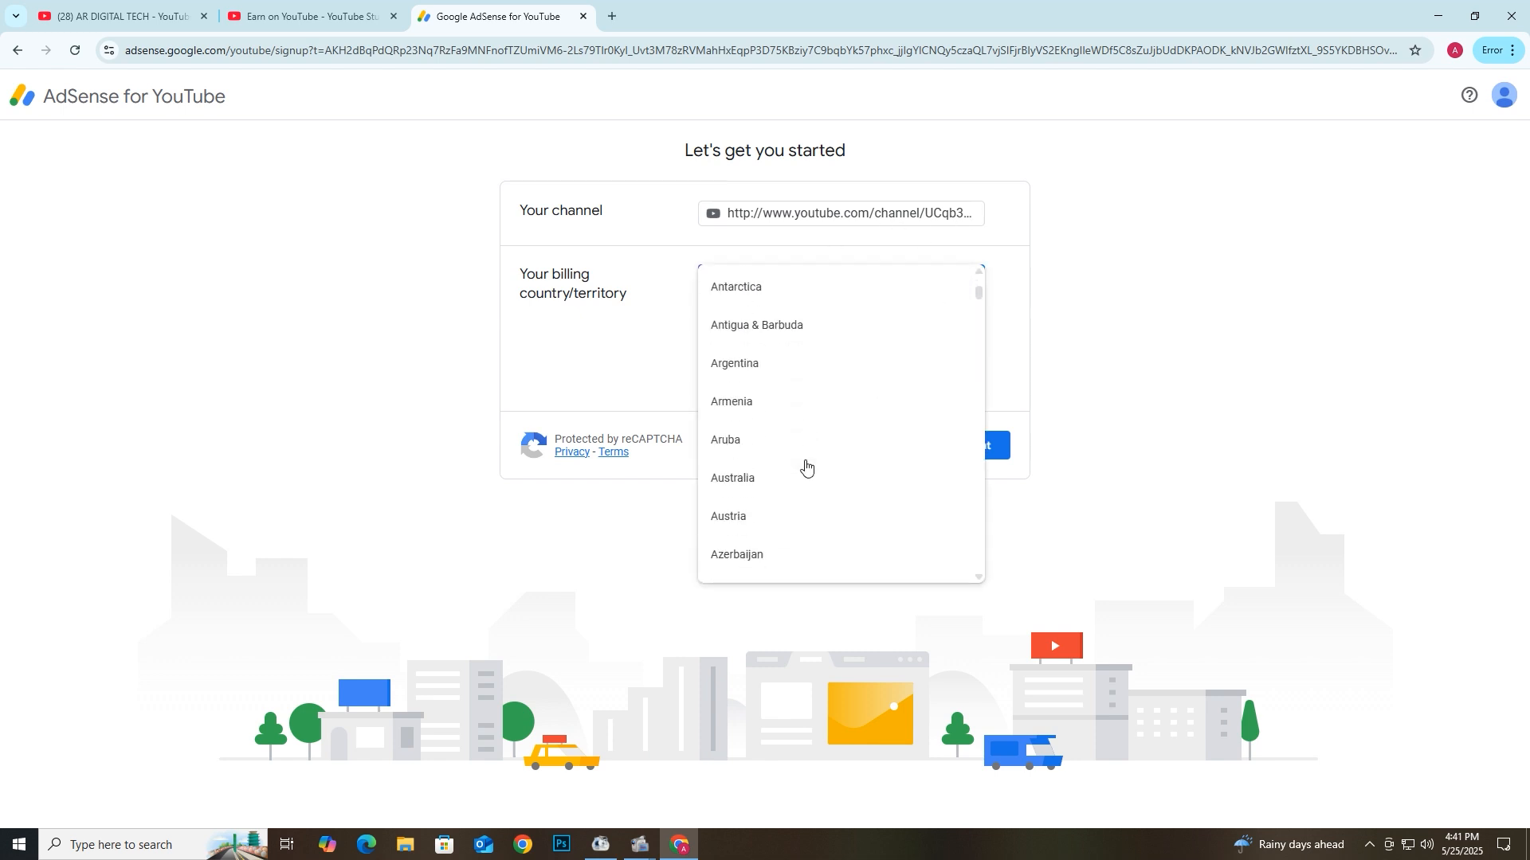
{"action": "scroll", "coordinate": [805, 467], "scroll_direction": "down", "scroll_amount": 2}
{"action": "scroll", "coordinate": [805, 467], "scroll_direction": "down", "scroll_amount": 1}
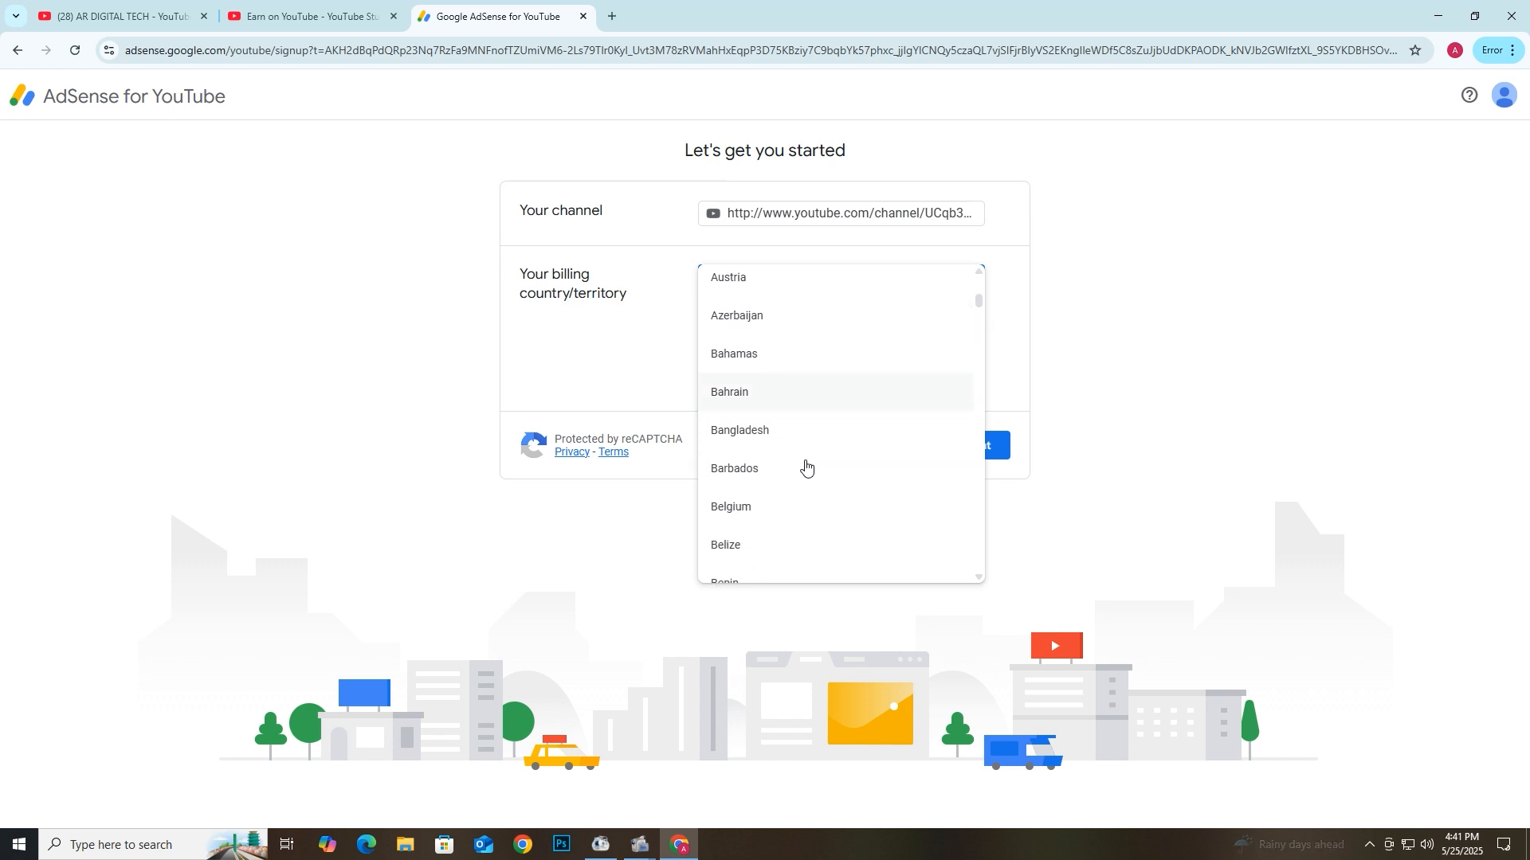
{"action": "left_click", "coordinate": [753, 440]}
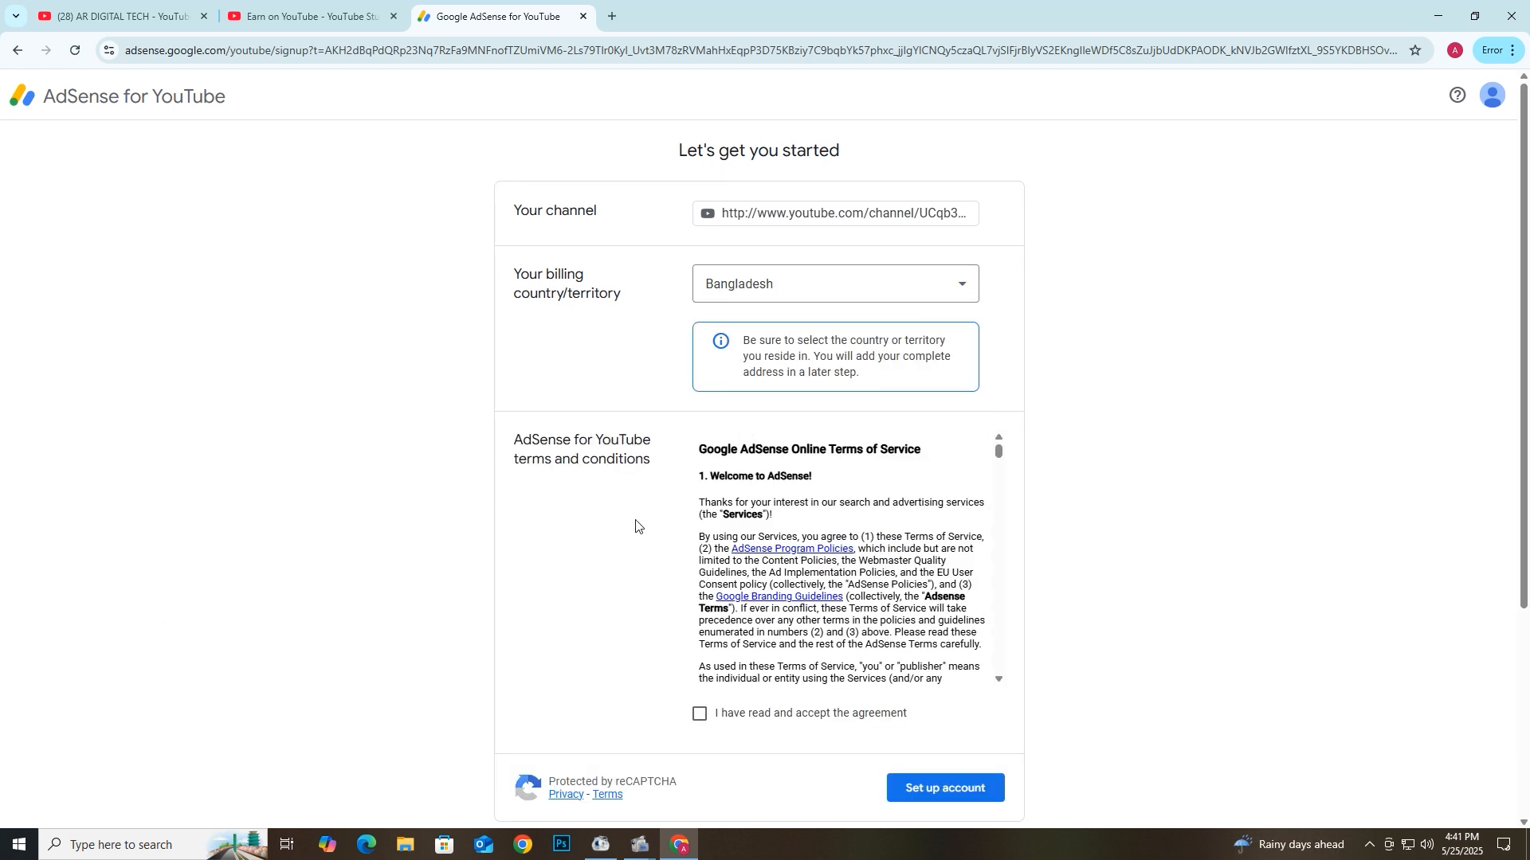
- Accept the AdSense agreement and set up the account
{"action": "scroll", "coordinate": [816, 619], "scroll_direction": "down", "scroll_amount": 5}
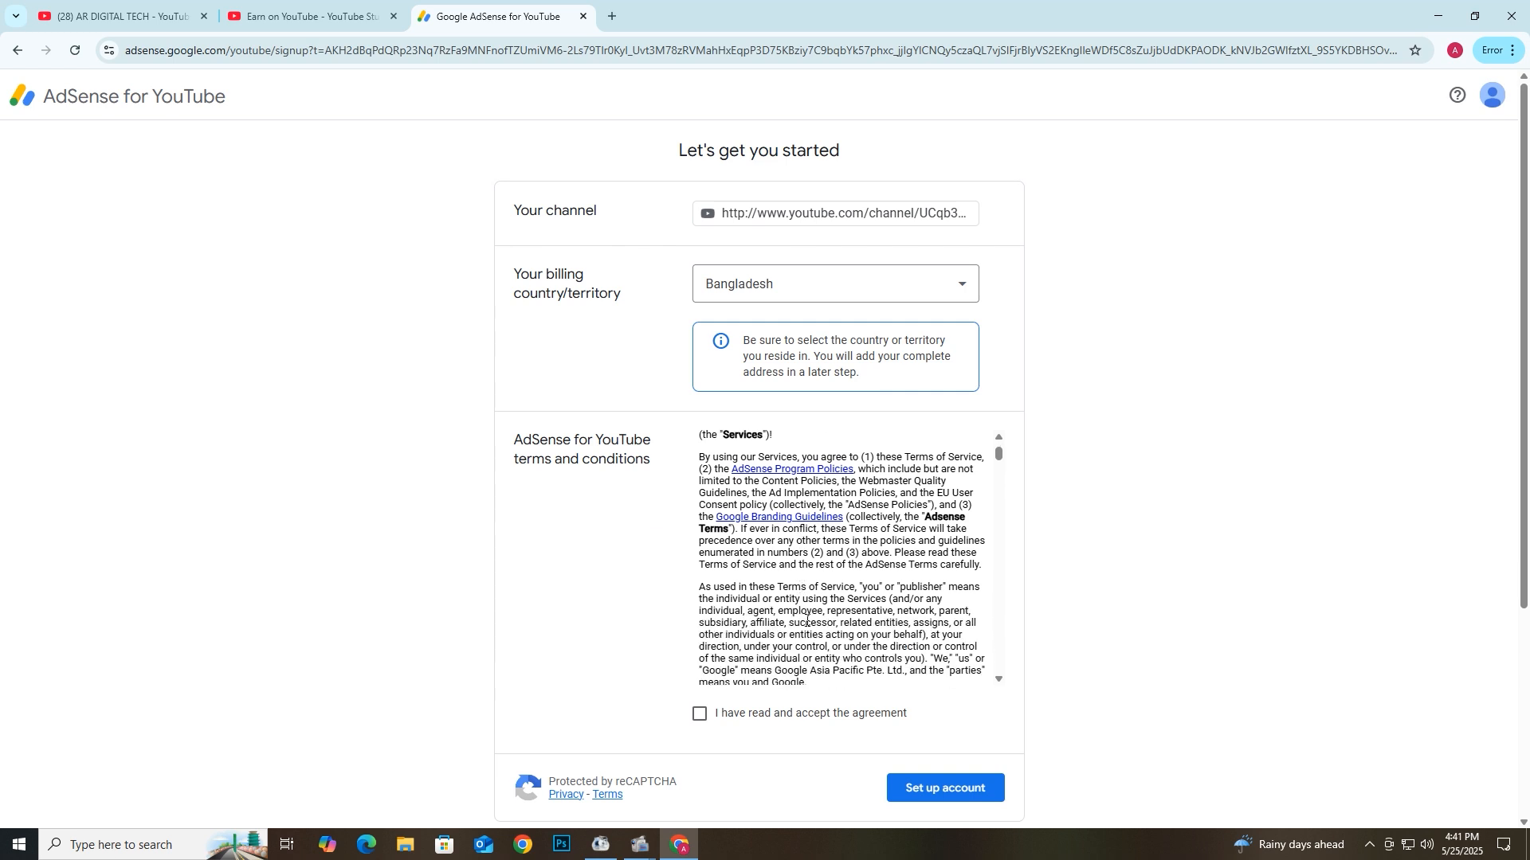
{"action": "scroll", "coordinate": [816, 619], "scroll_direction": "down", "scroll_amount": 10}
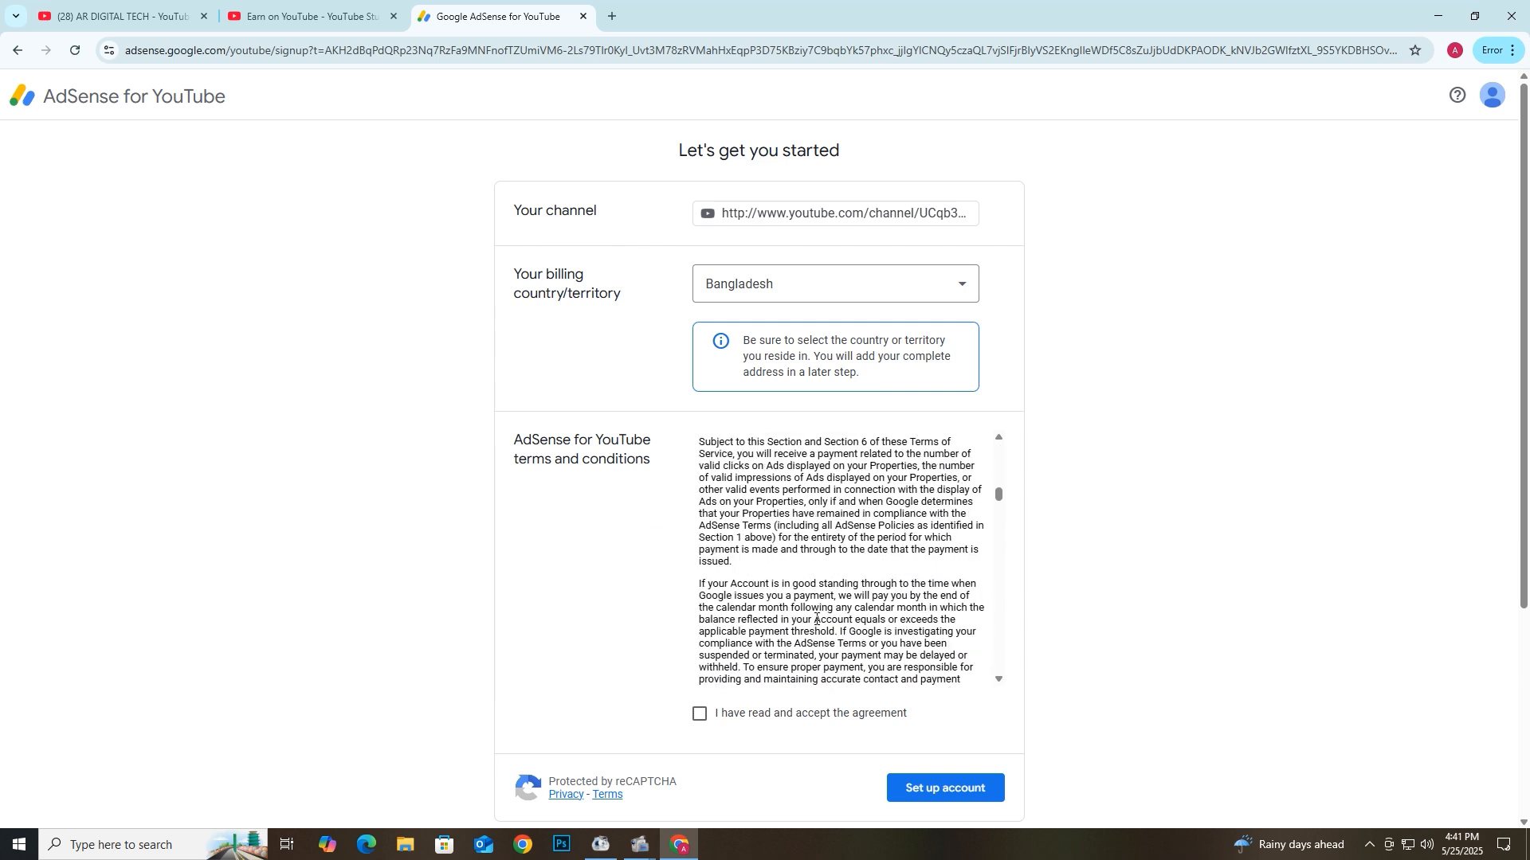
{"action": "scroll", "coordinate": [816, 619], "scroll_direction": "down", "scroll_amount": 10}
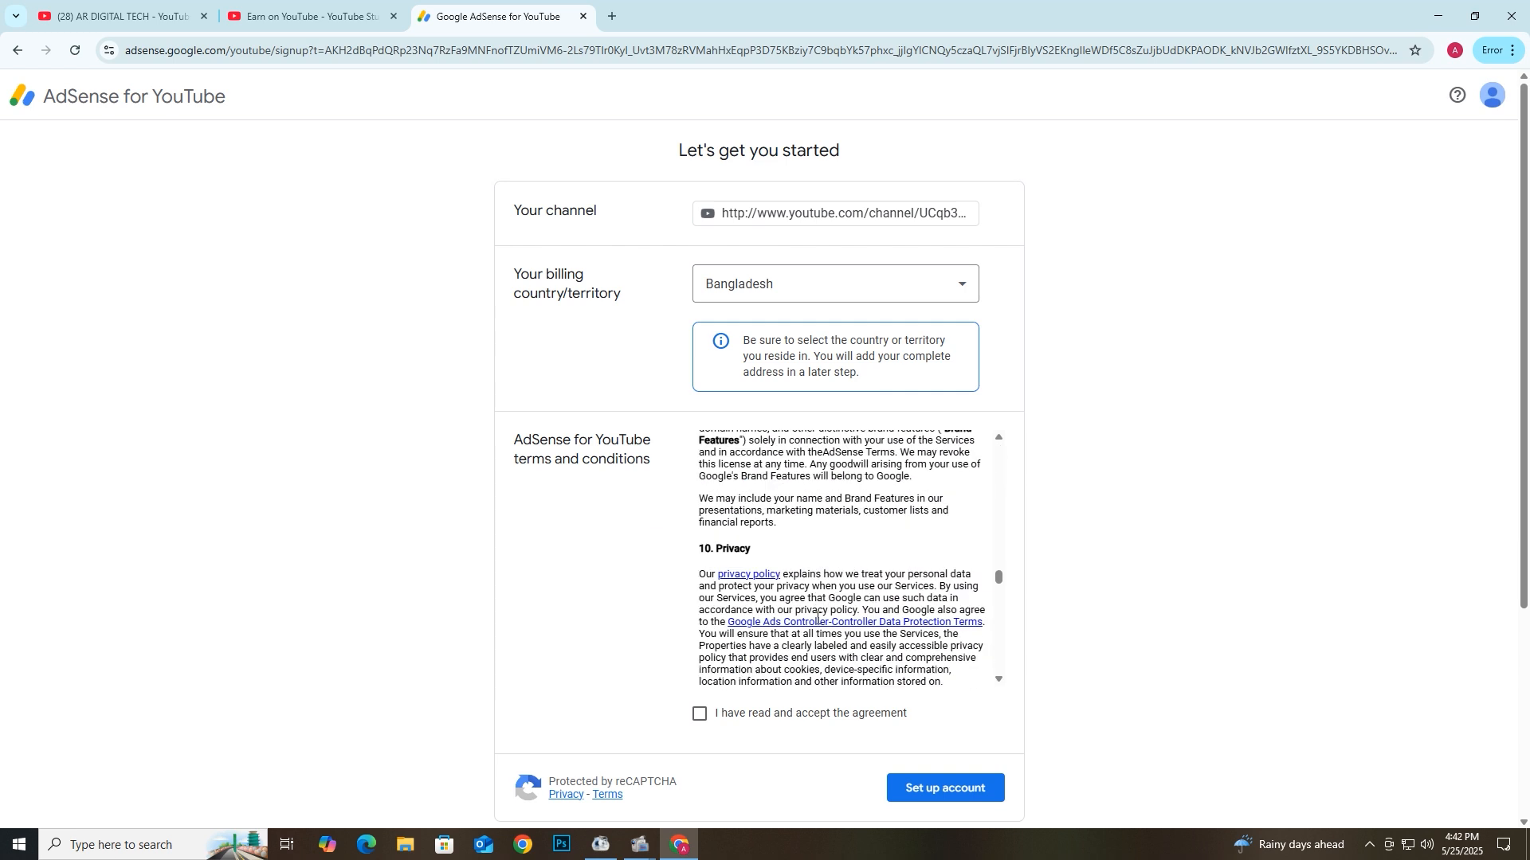
{"action": "scroll", "coordinate": [816, 619], "scroll_direction": "down", "scroll_amount": 5}
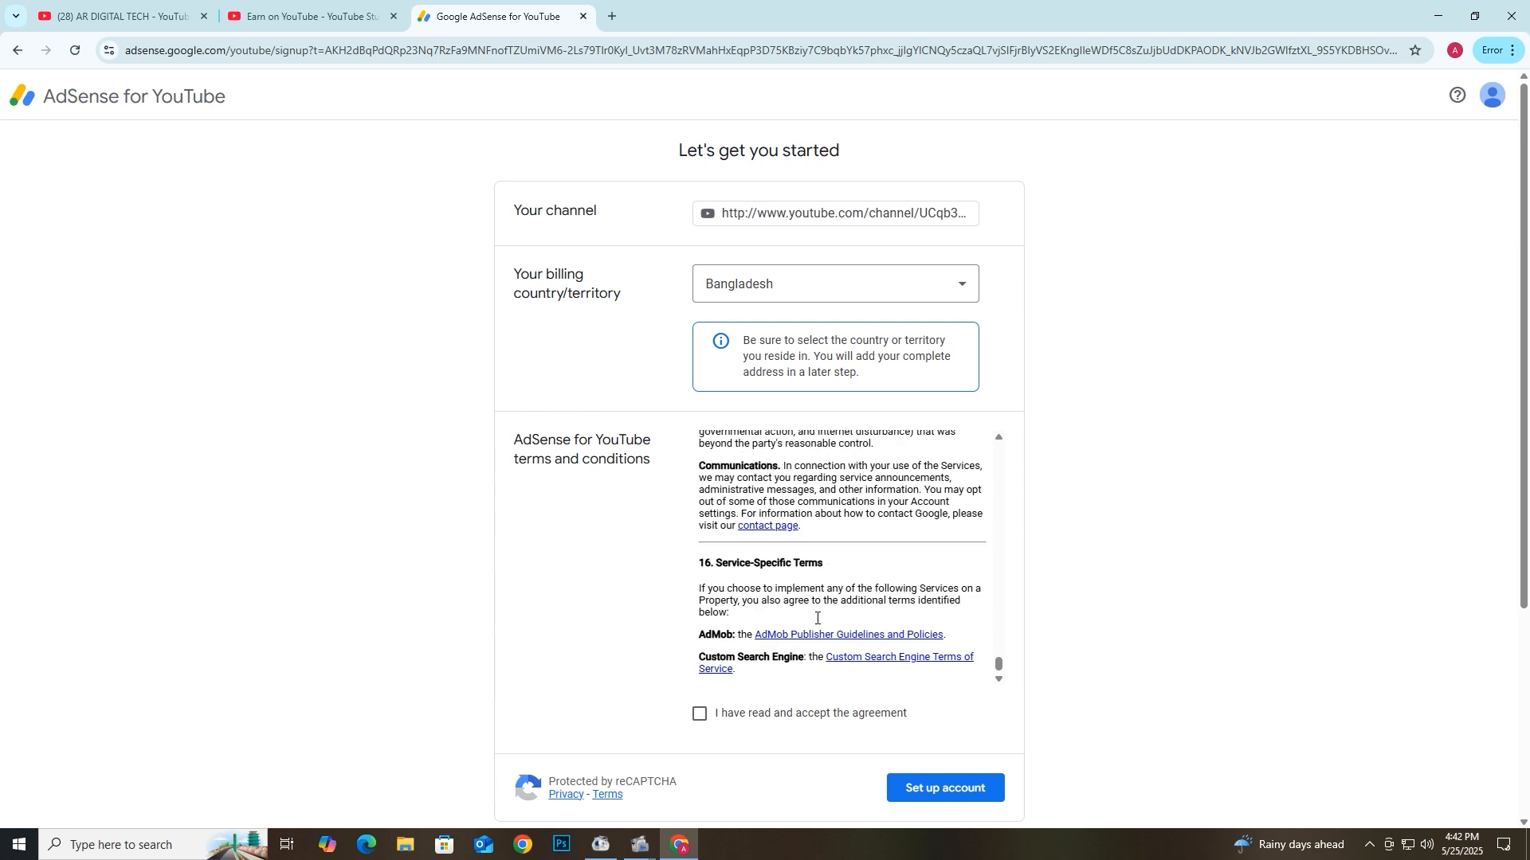
{"action": "left_click", "coordinate": [700, 714]}
{"action": "left_click", "coordinate": [964, 791]}
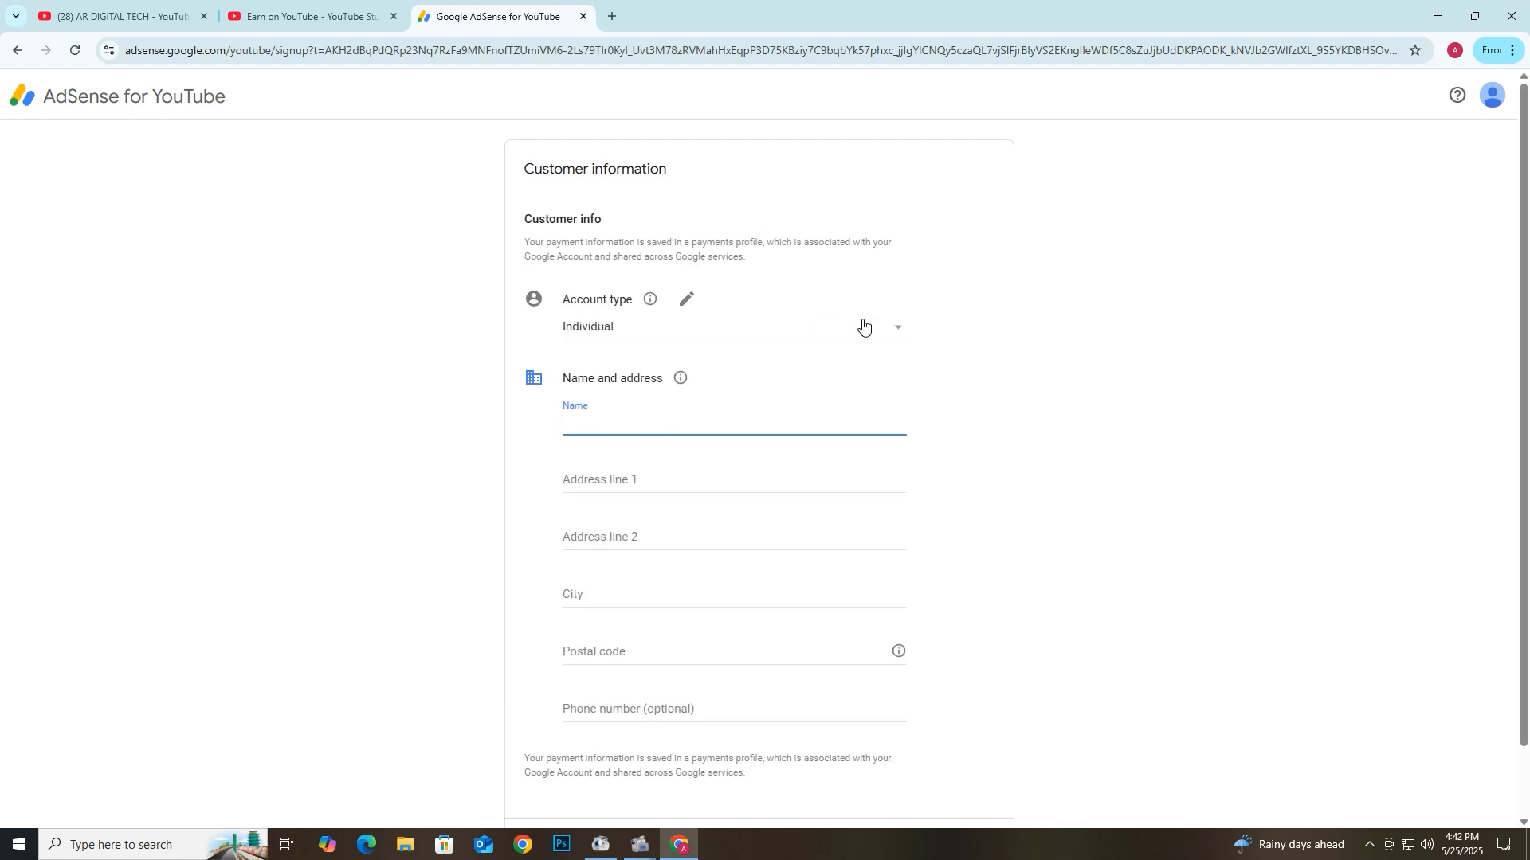
- Set the account type to Individual and enter the account holder's full name
{"action": "left_click", "coordinate": [900, 329]}
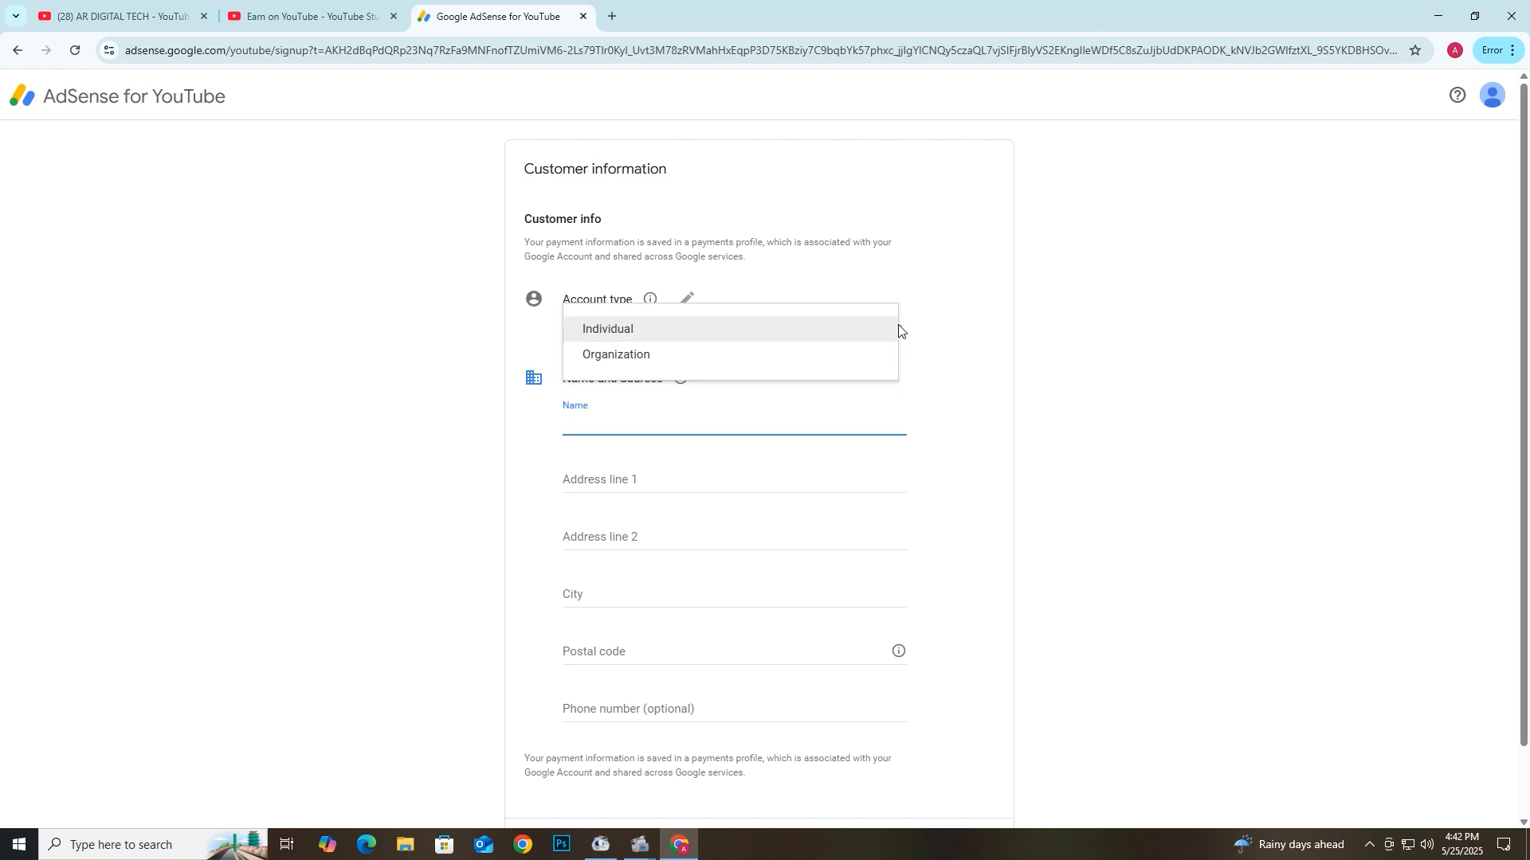
{"action": "left_click", "coordinate": [610, 337]}
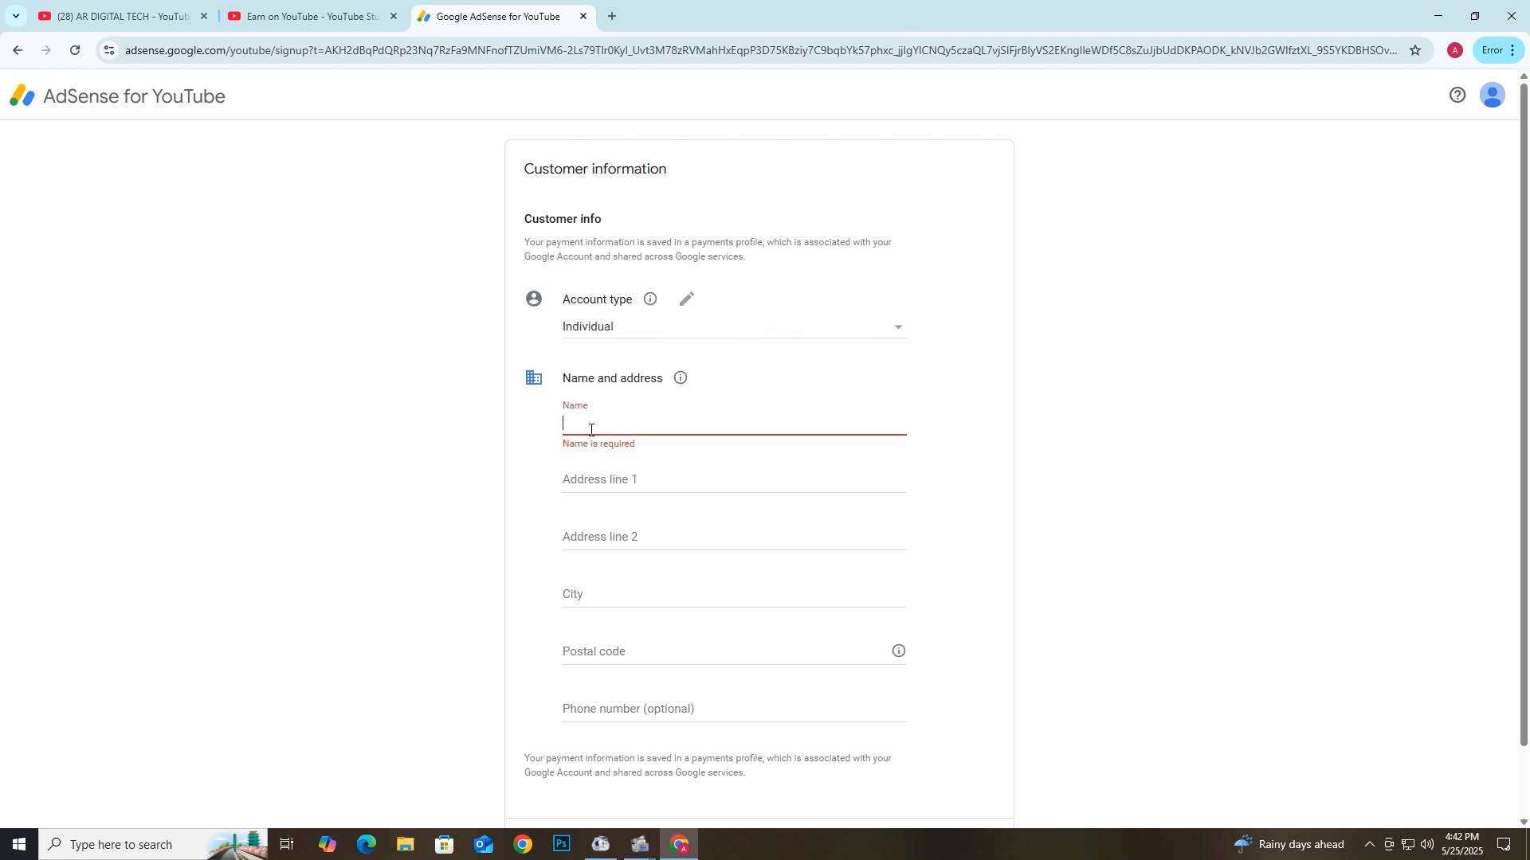
- Enter the holder's address in Address line 1 and Address line 2
{"action": "left_click", "coordinate": [606, 480]}
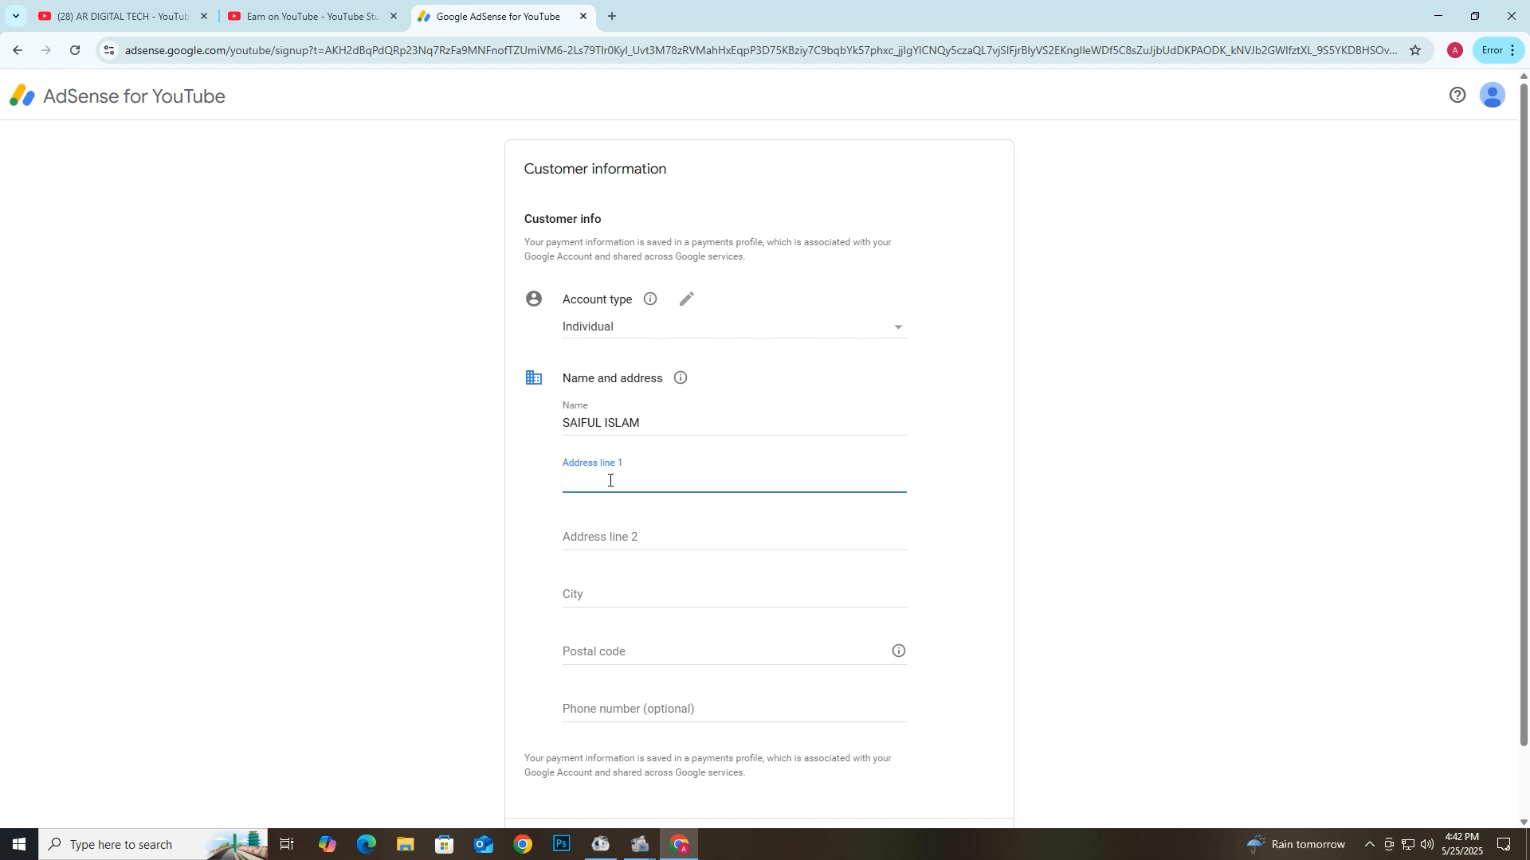
{"action": "left_click", "coordinate": [622, 539]}
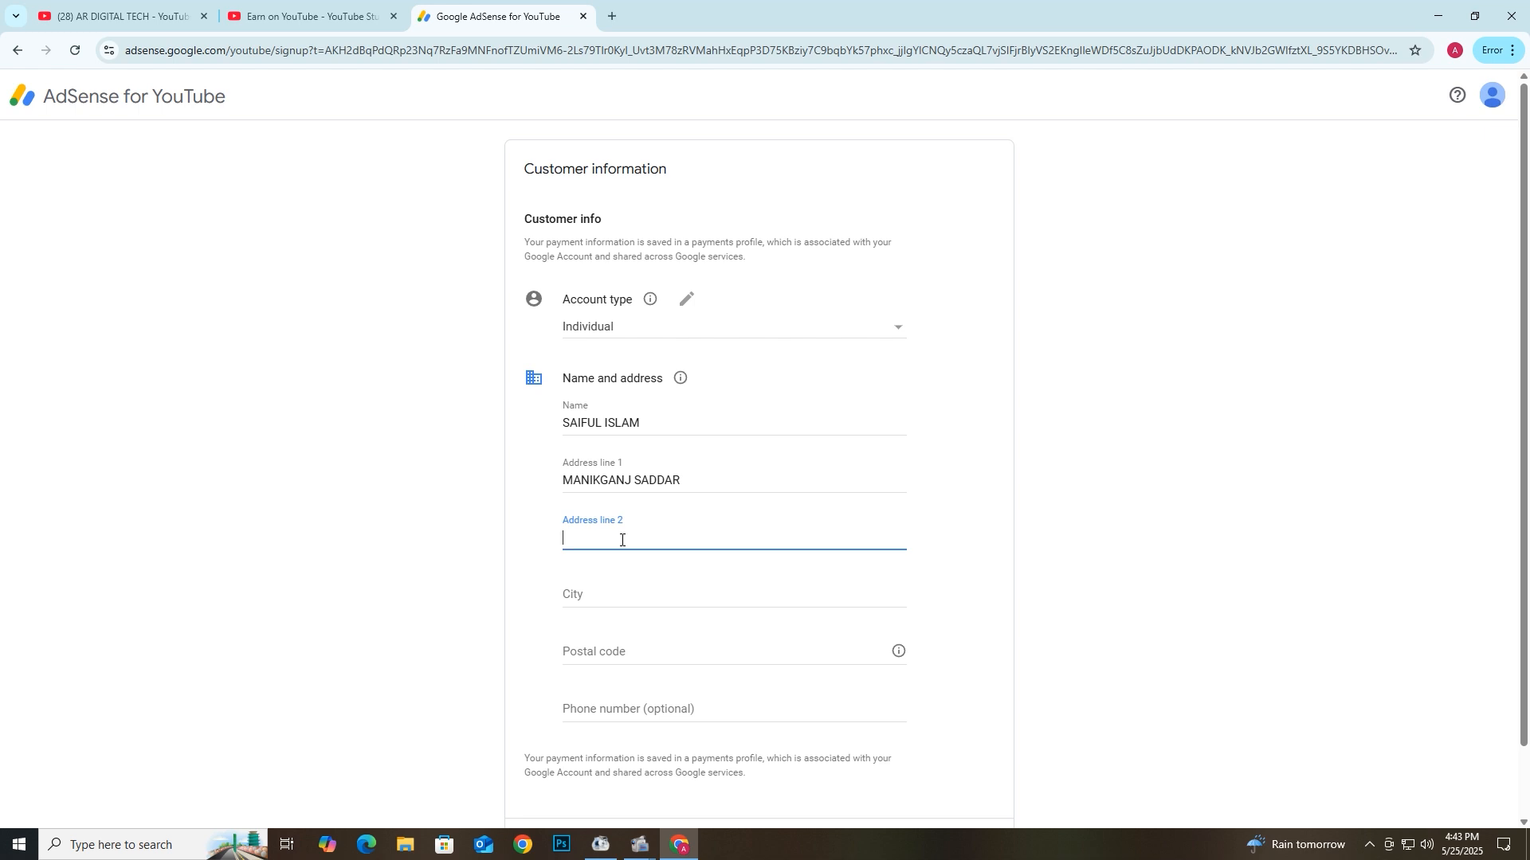
{"action": "type", "text": "MANIKGANJ"}
- Enter the city and extend the second address line
{"action": "left_click", "coordinate": [586, 597]}
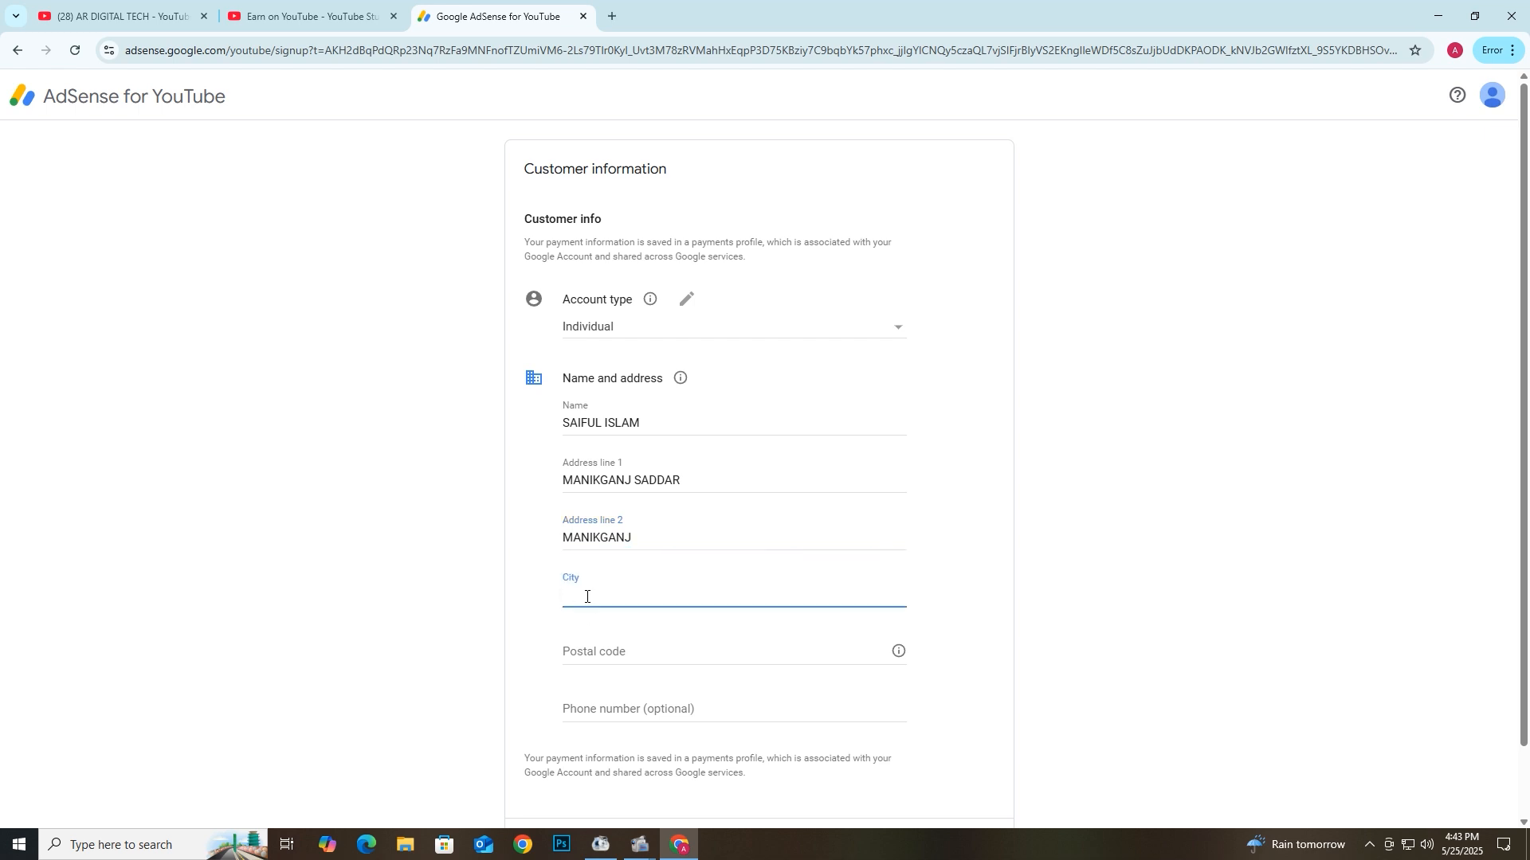
{"action": "type", "text": "MANIKGANJ"}
{"action": "type", "text": "R"}
{"action": "key", "text": "BackSpace"}
{"action": "left_click", "coordinate": [679, 538]}
{"action": "type", "text": "TOWN"}
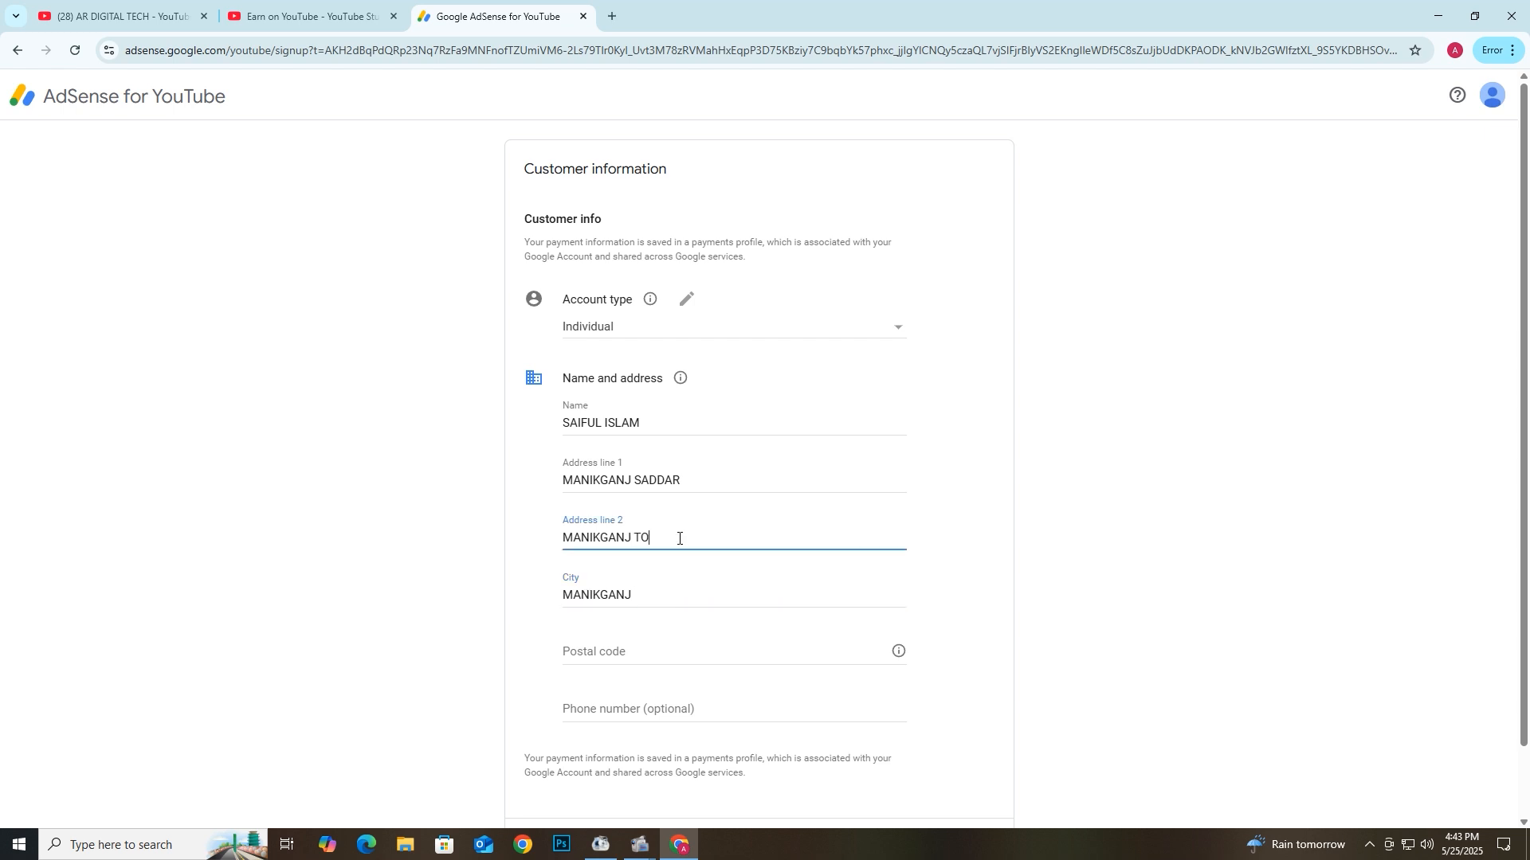
- Fill in the postal code and phone number, then add a mobile number to Address line 1
{"action": "left_click", "coordinate": [619, 652]}
{"action": "type", "text": "18"}
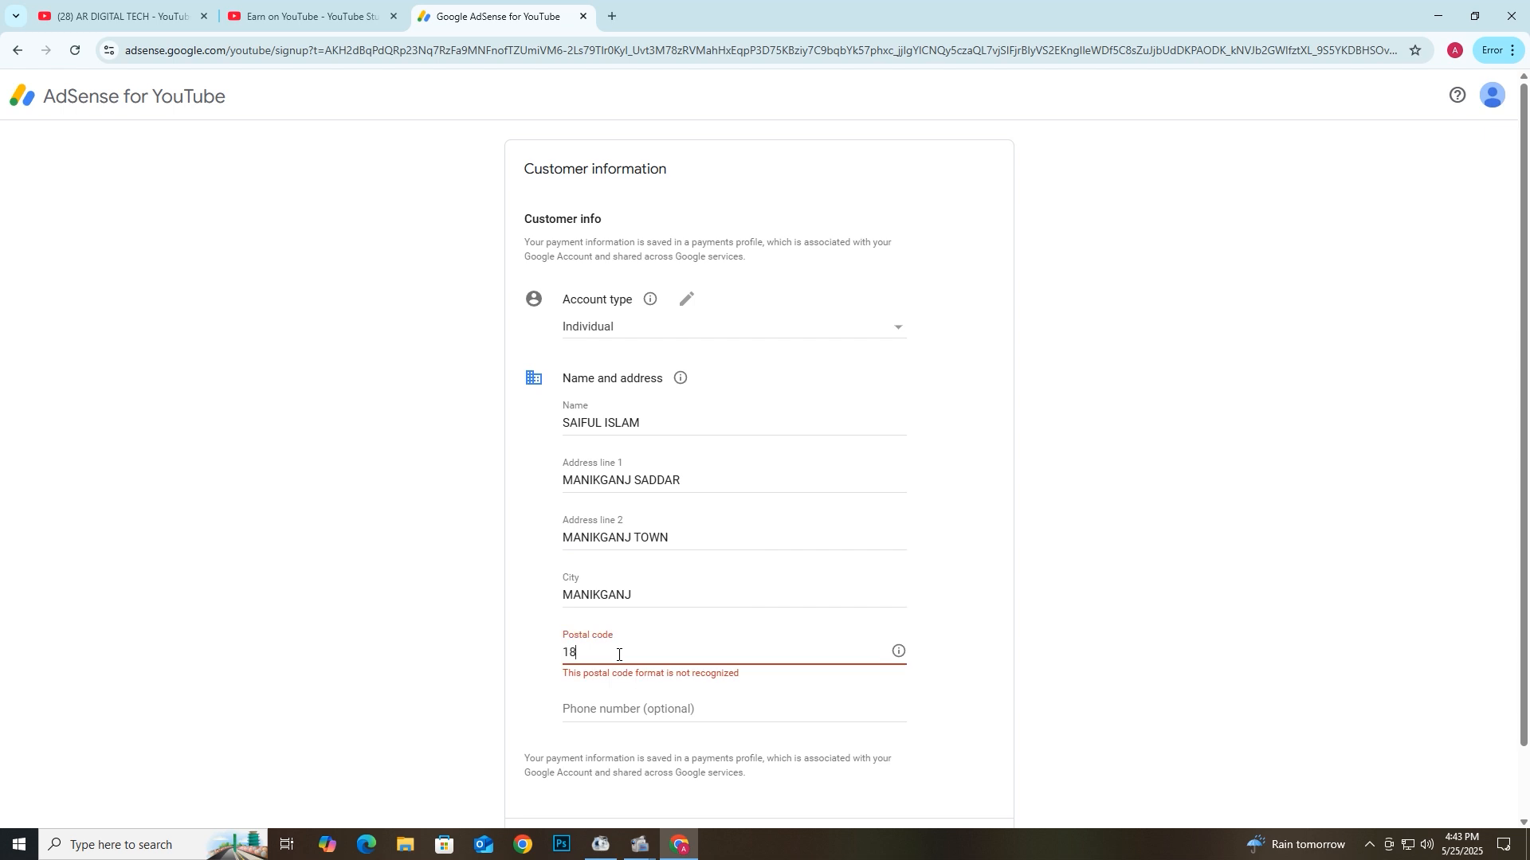
{"action": "type", "text": "00"}
{"action": "left_click", "coordinate": [606, 706]}
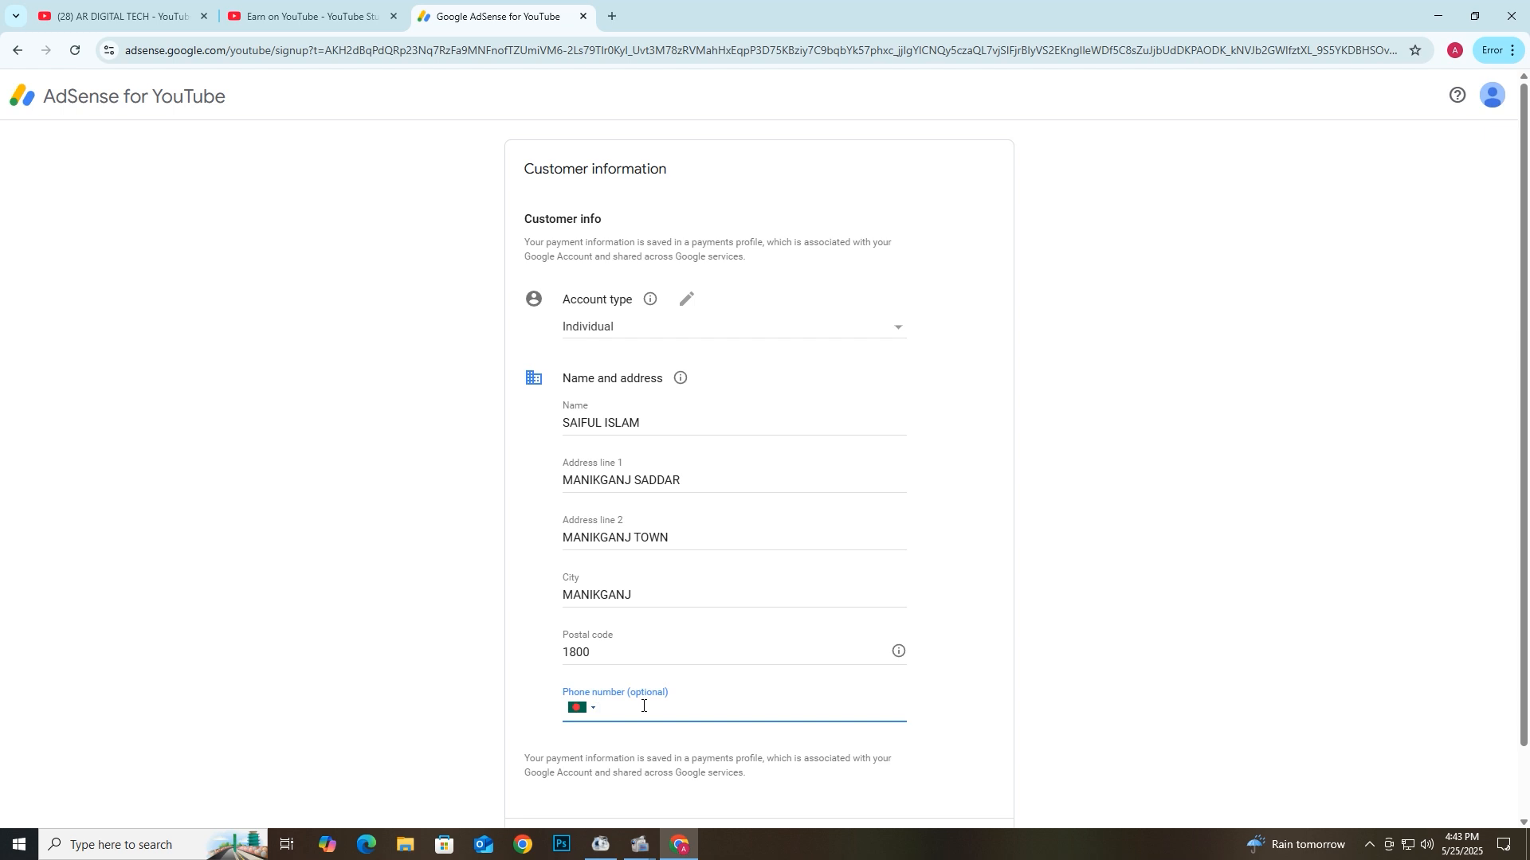
{"action": "type", "text": "01"}
{"action": "type", "text": "7"}
{"action": "key", "text": "BackSpace"}
{"action": "key", "text": "BackSpace"}
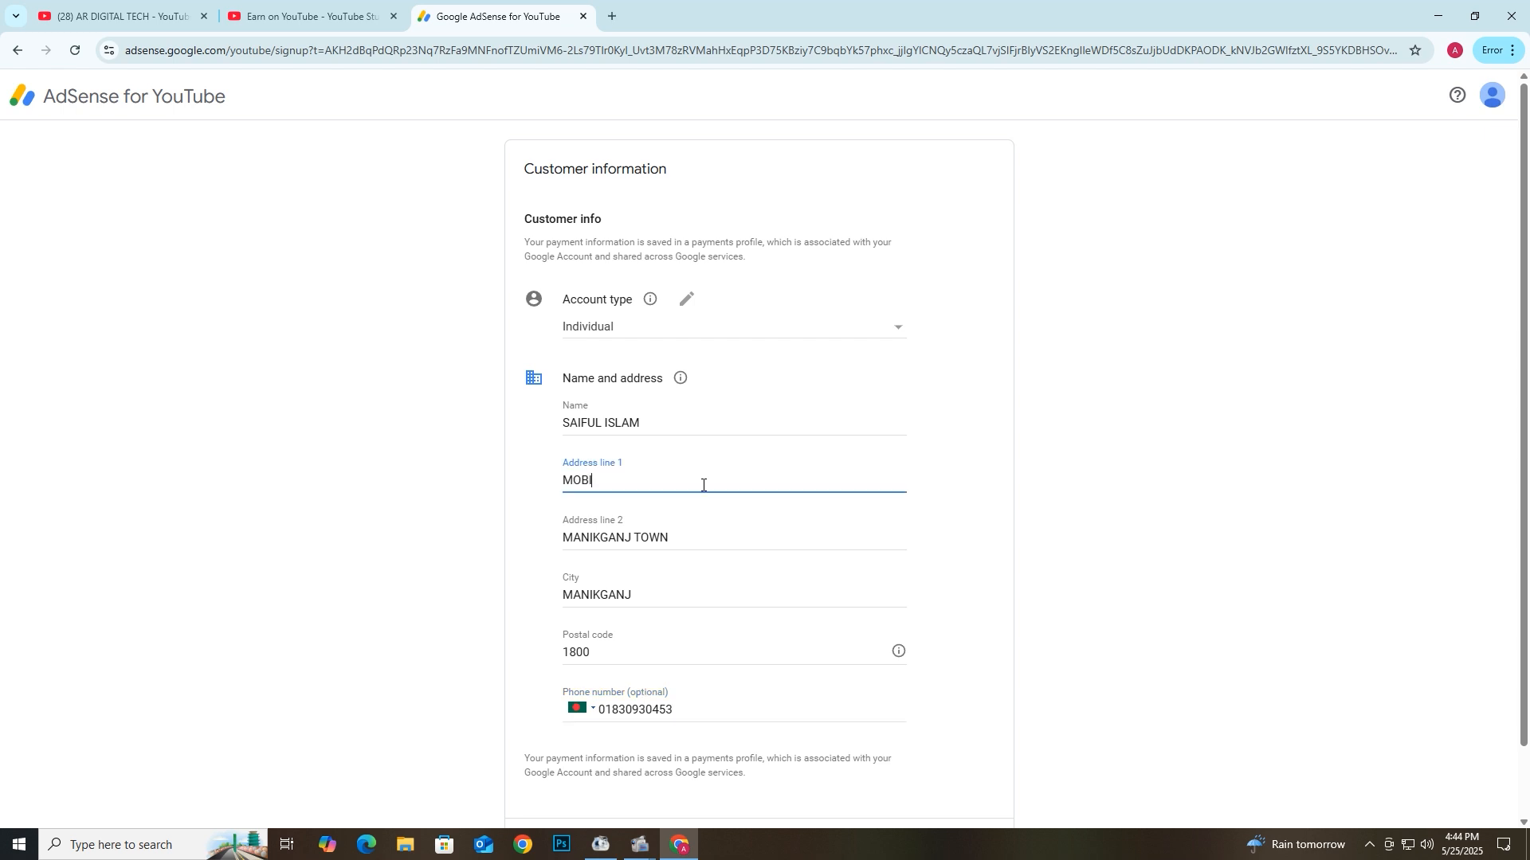
{"action": "type", "text": "LE NUMBER-"}
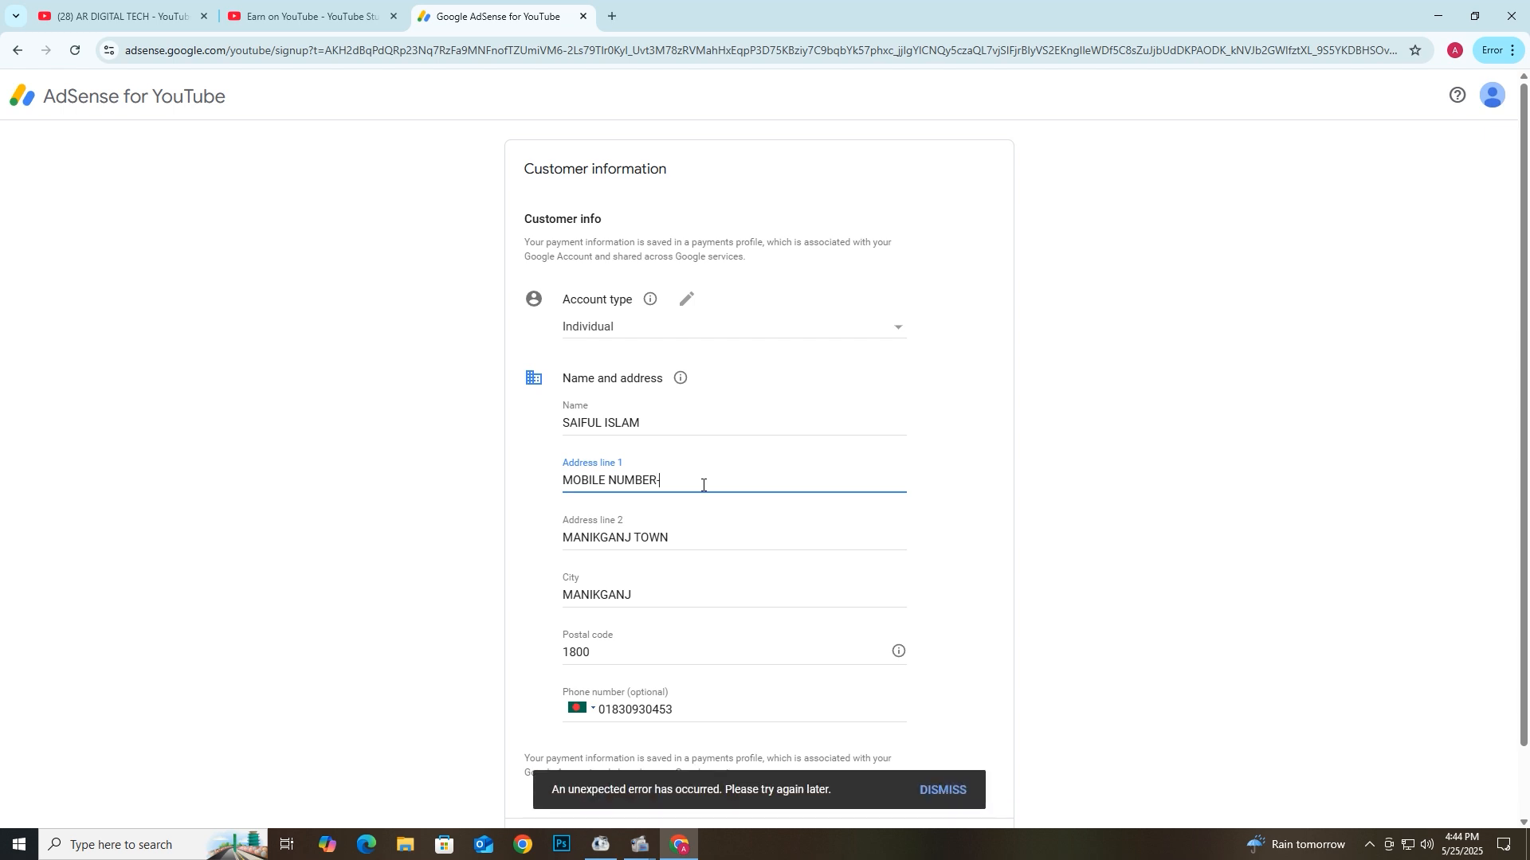
{"action": "scroll", "coordinate": [709, 482], "scroll_direction": "down", "scroll_amount": 1}
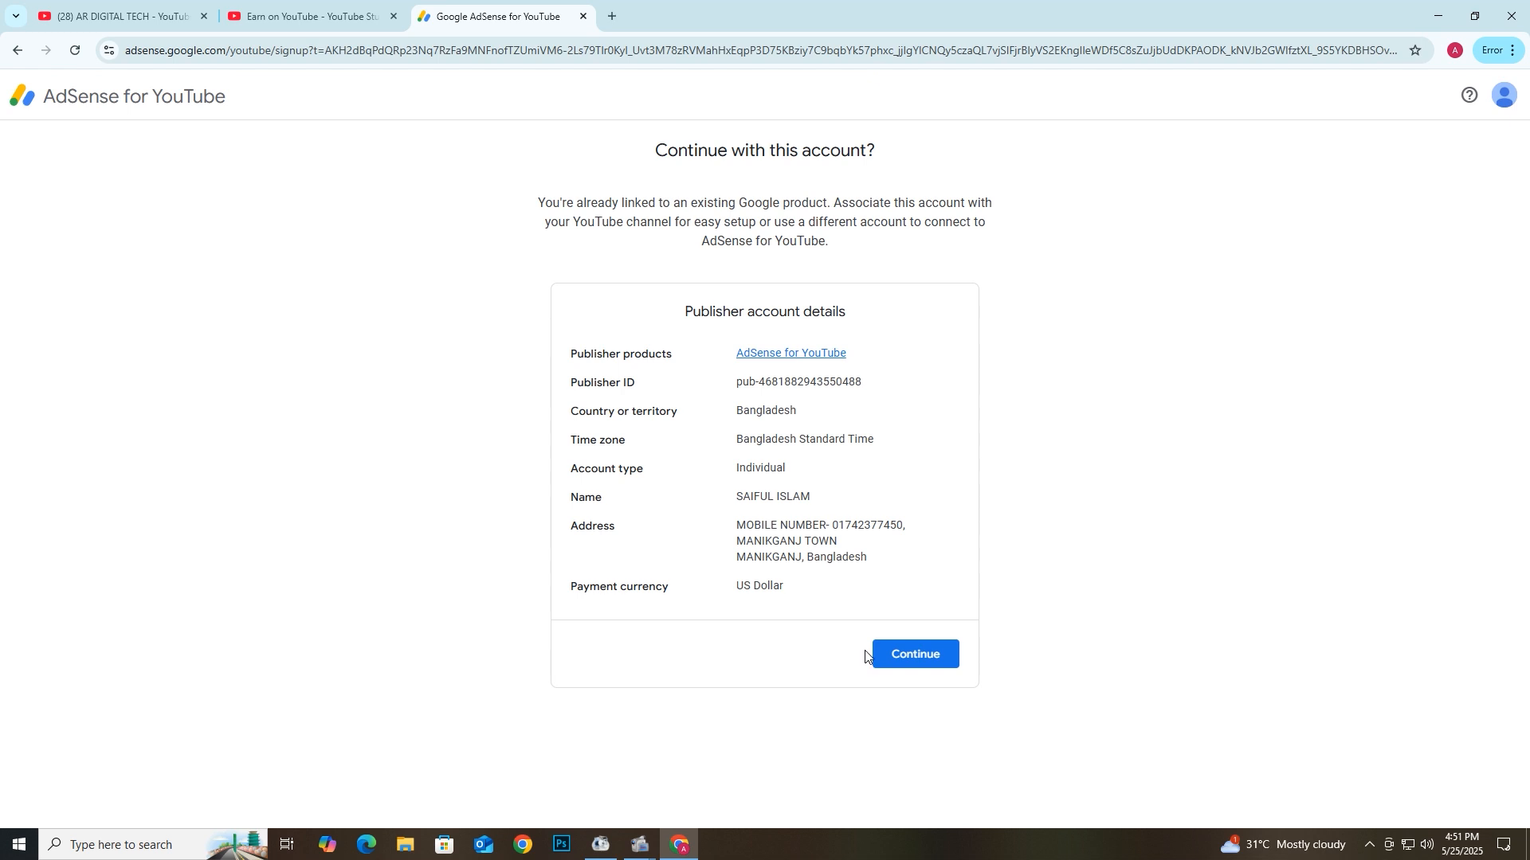
- Continue with the existing publisher account and submit the channel's AdSense setup
{"action": "left_click", "coordinate": [905, 655]}
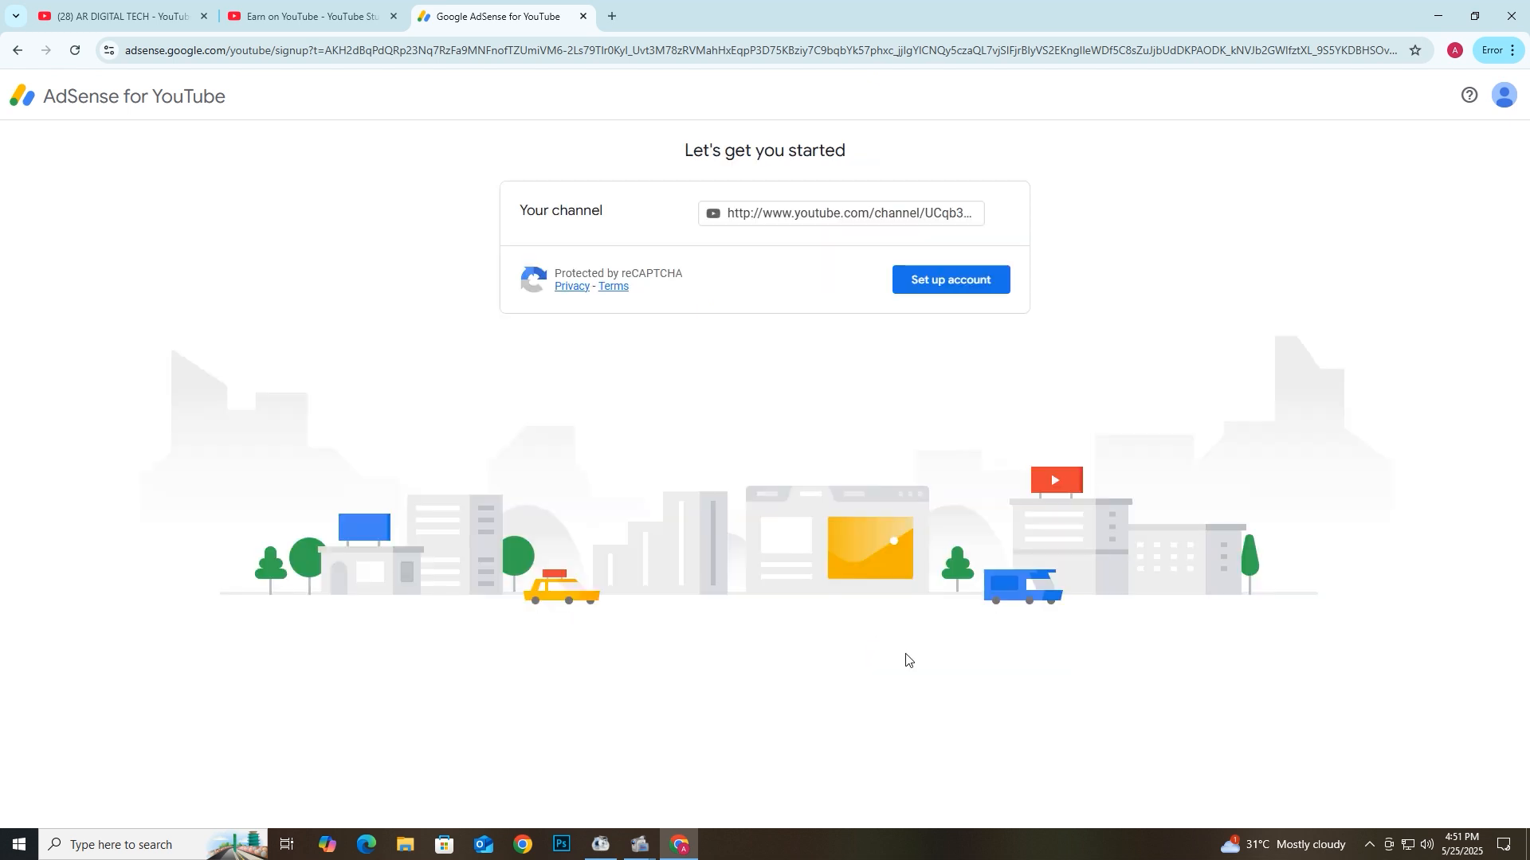
{"action": "left_click", "coordinate": [943, 285]}
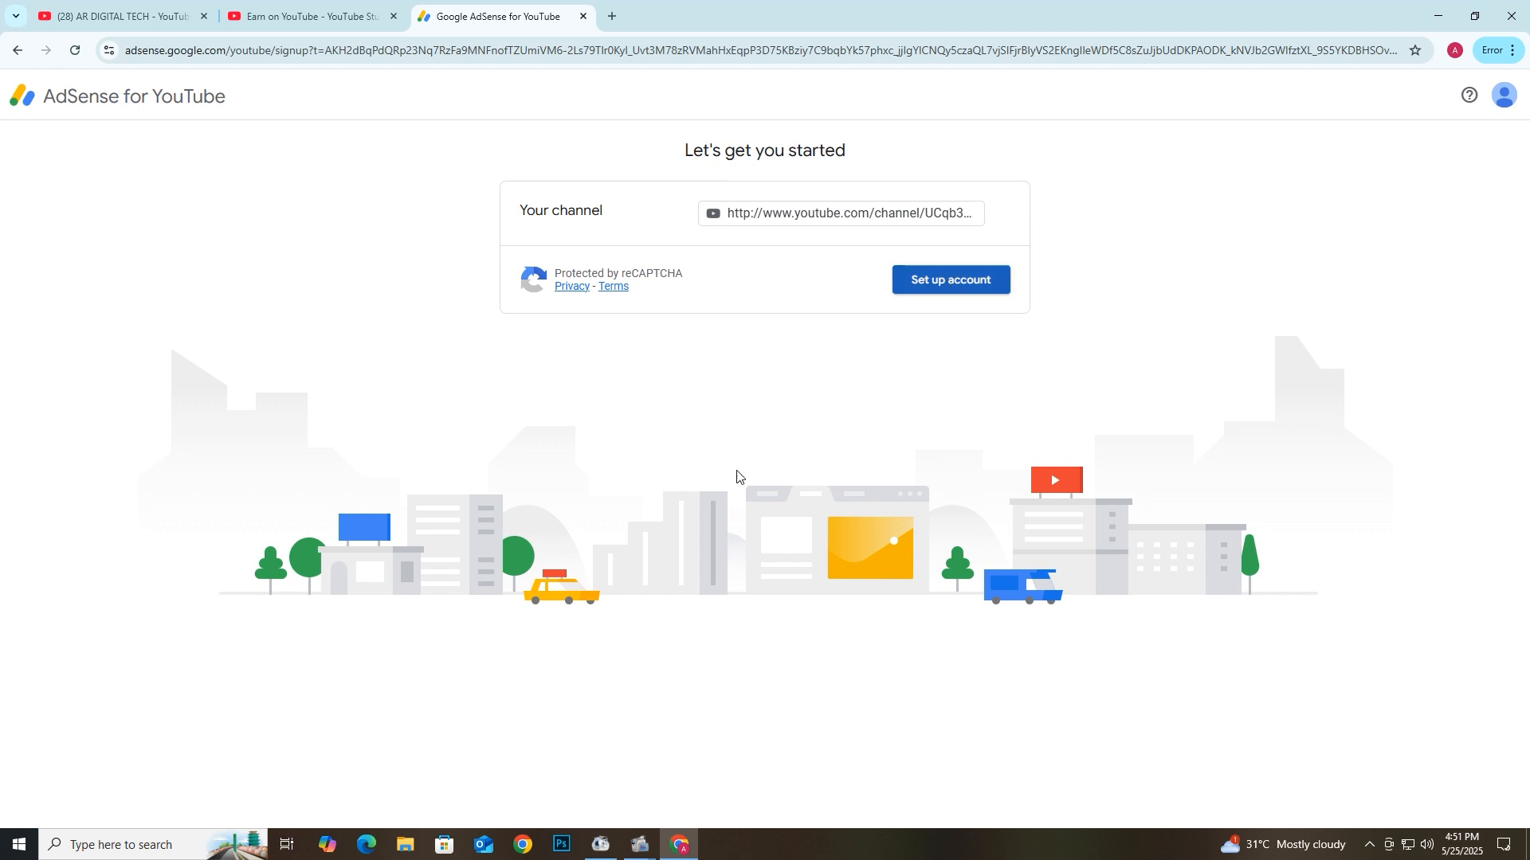